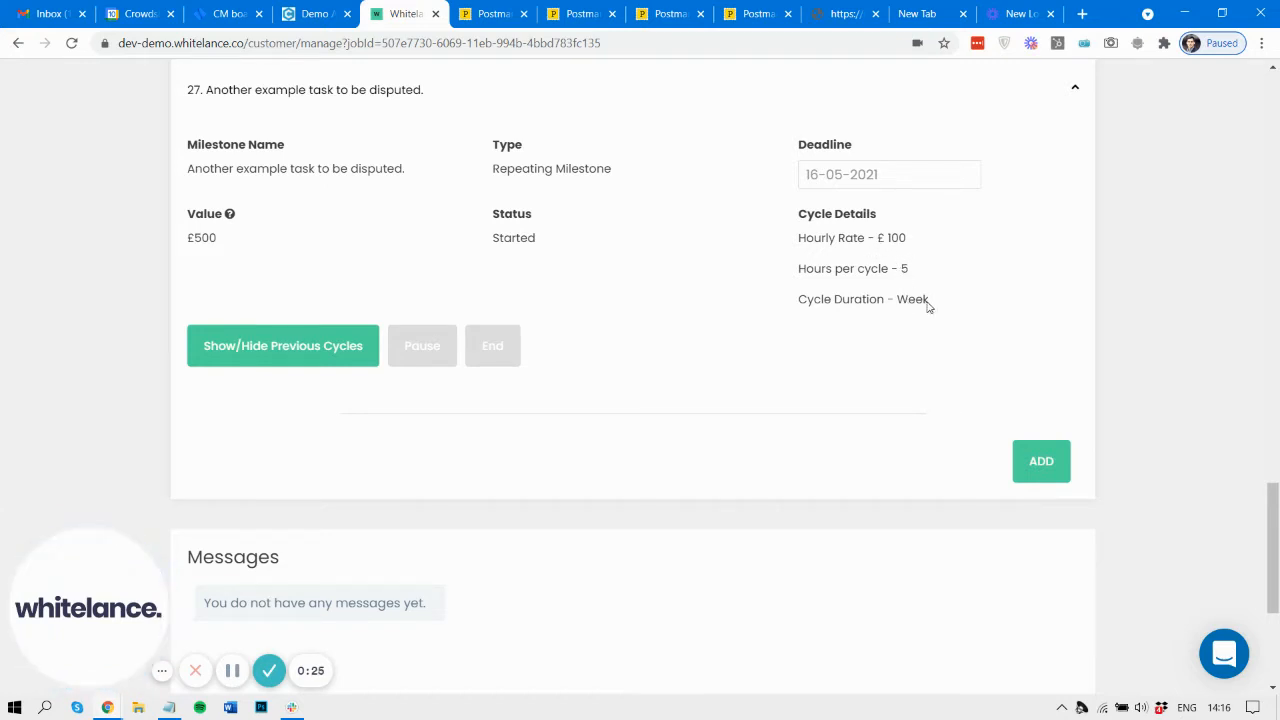
Step: Show the previous cycles of task 27 and review the note submitted for cycle 1
left_click(326, 347)
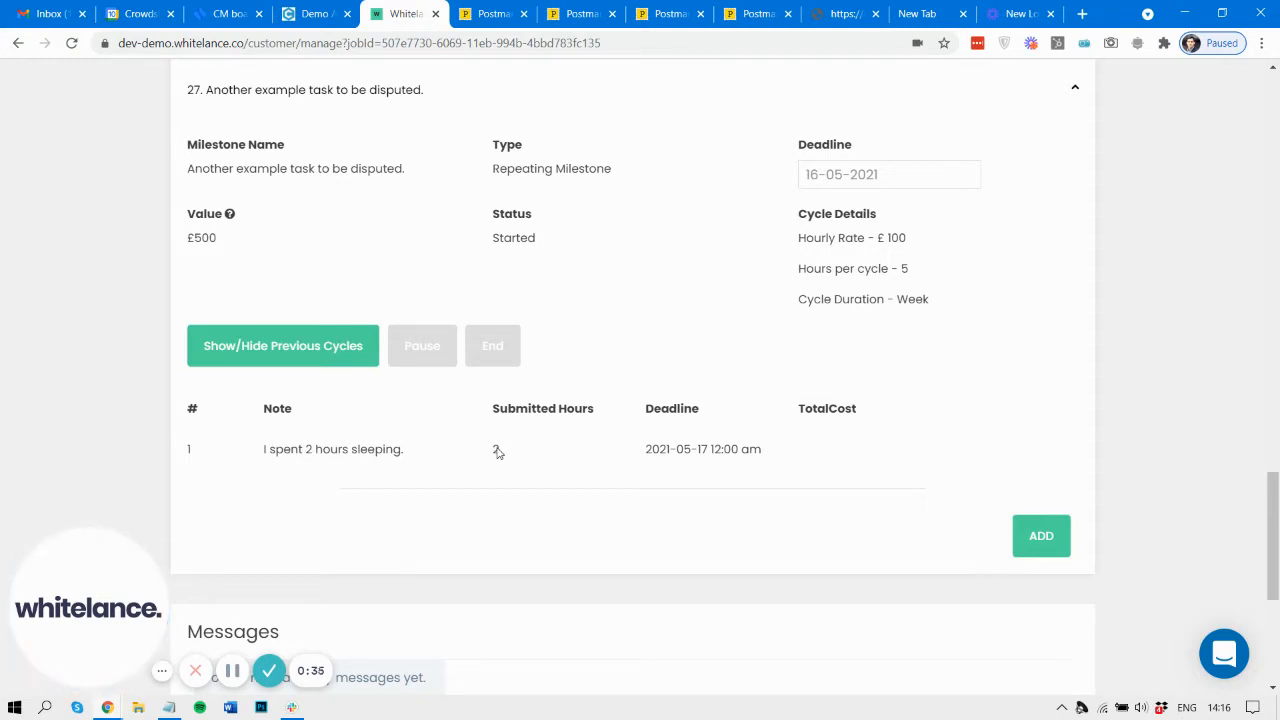
left_click_drag(263, 452, 410, 456)
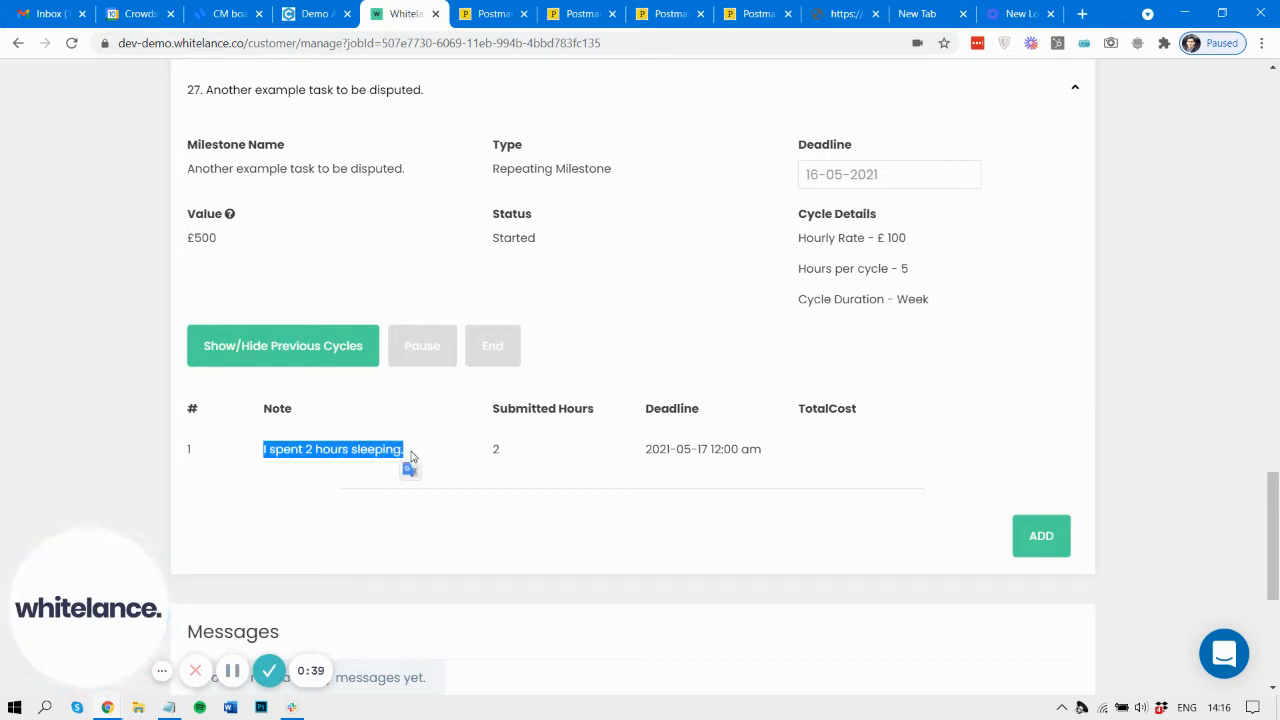
left_click(410, 456)
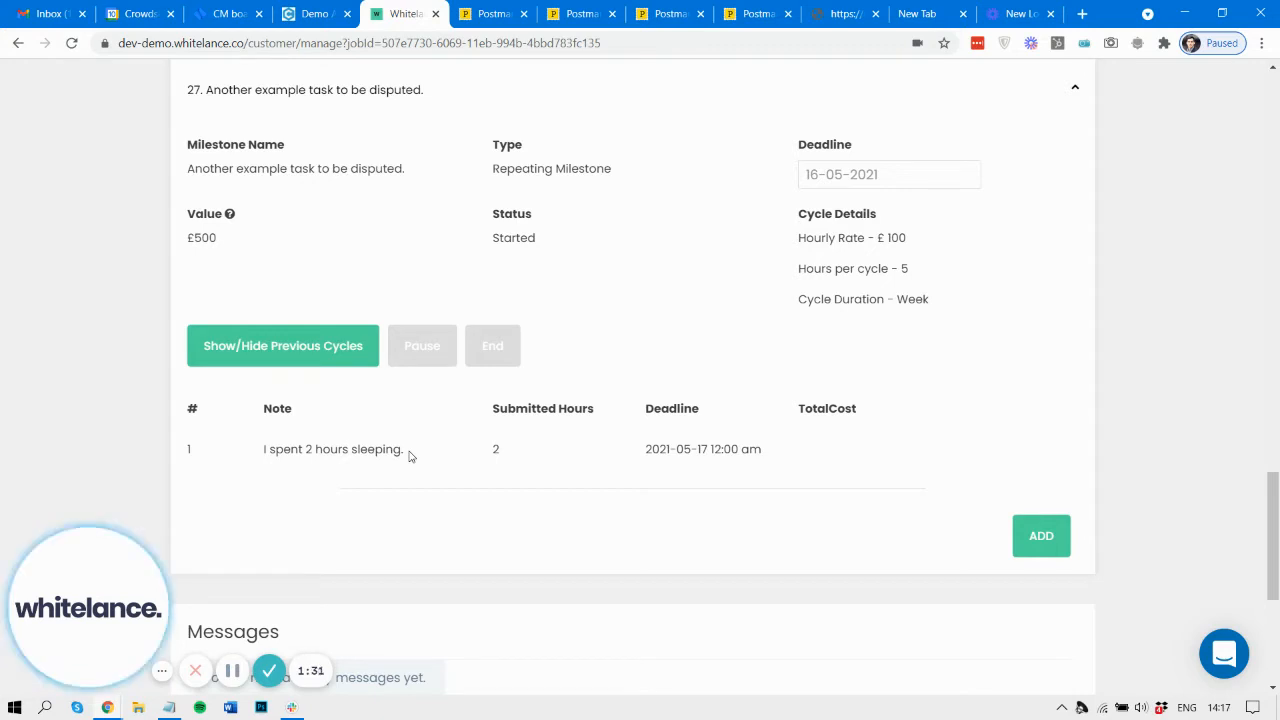
left_click(231, 675)
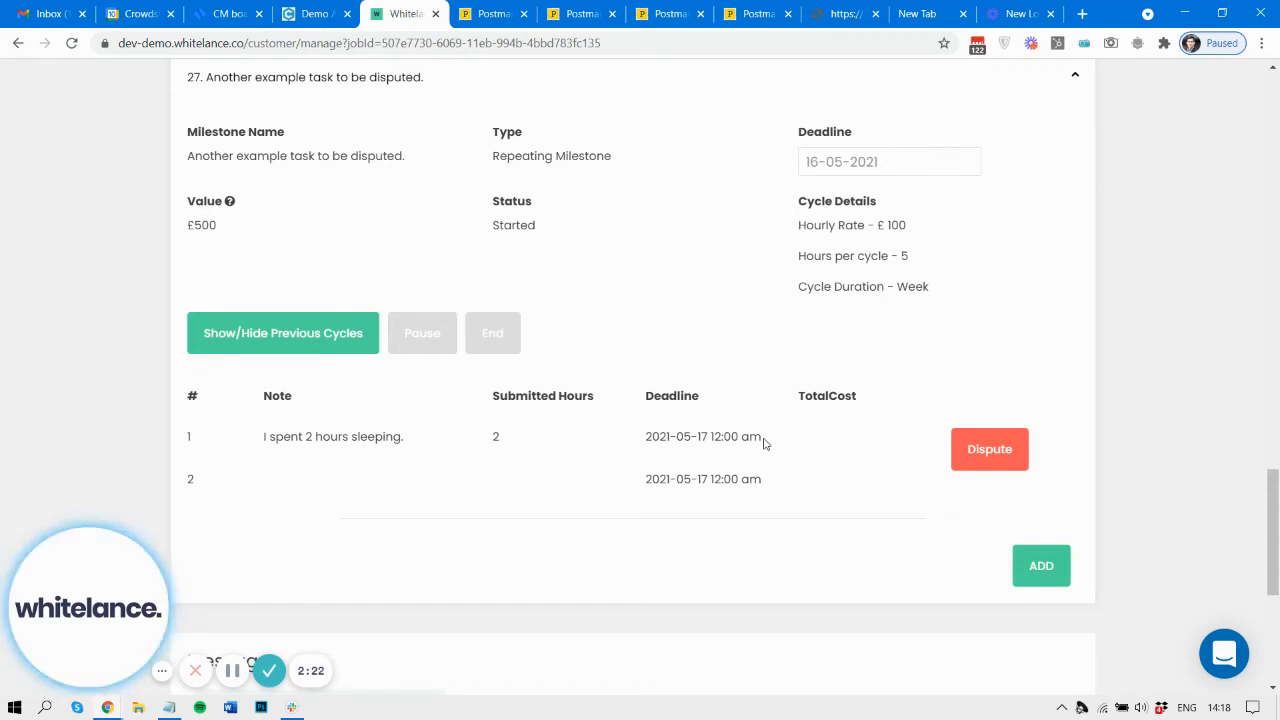
Step: Dispute cycle 1 of task 27, confirm the request and check the cycle's dispute status
left_click(967, 452)
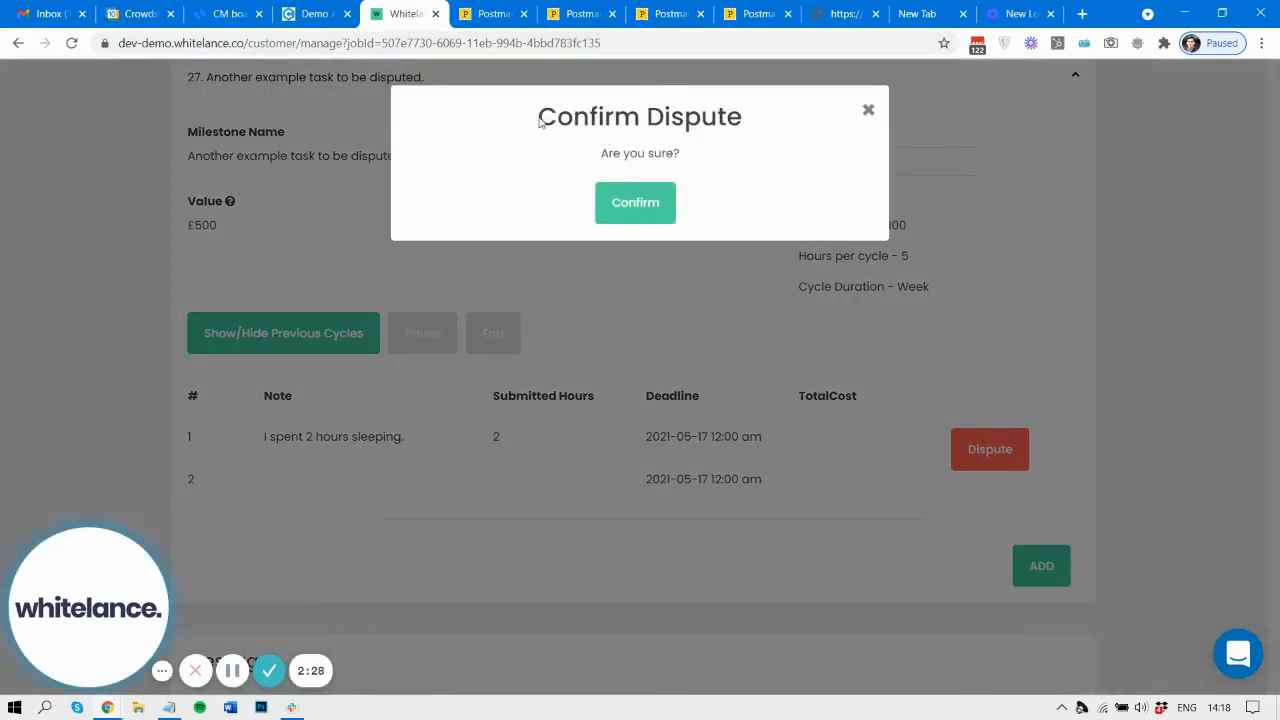
left_click_drag(603, 158, 686, 157)
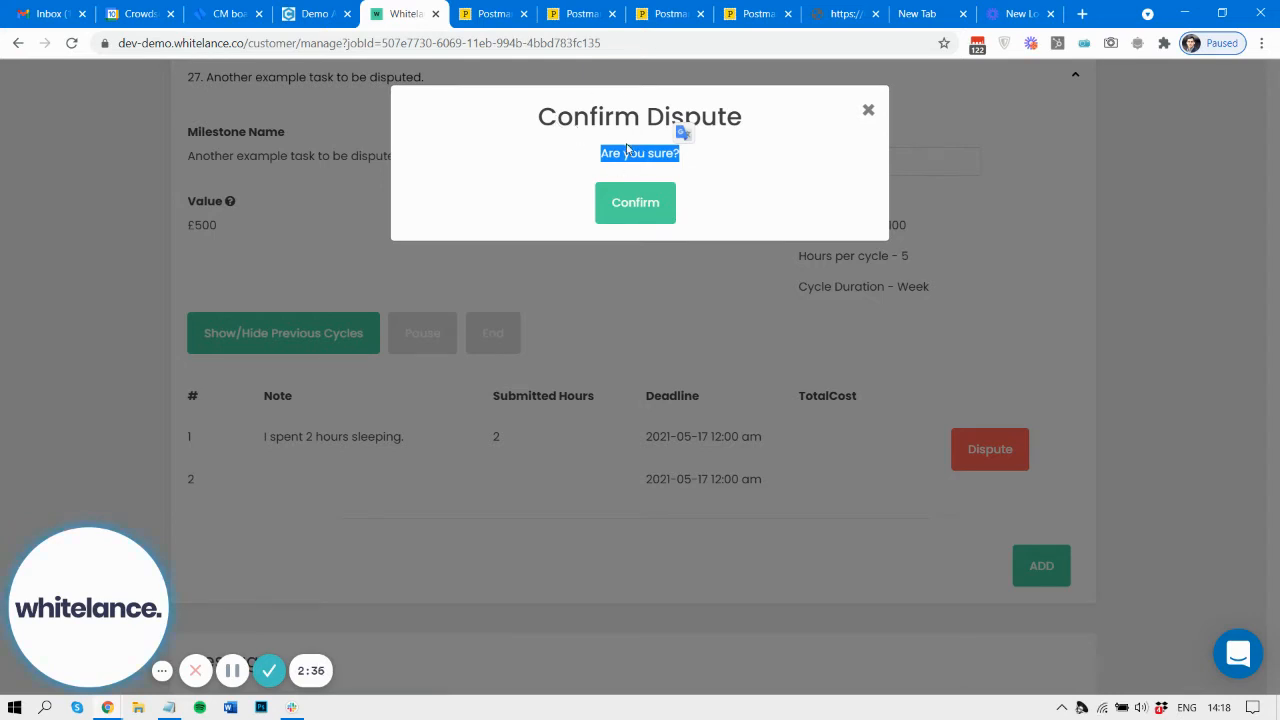
left_click(641, 209)
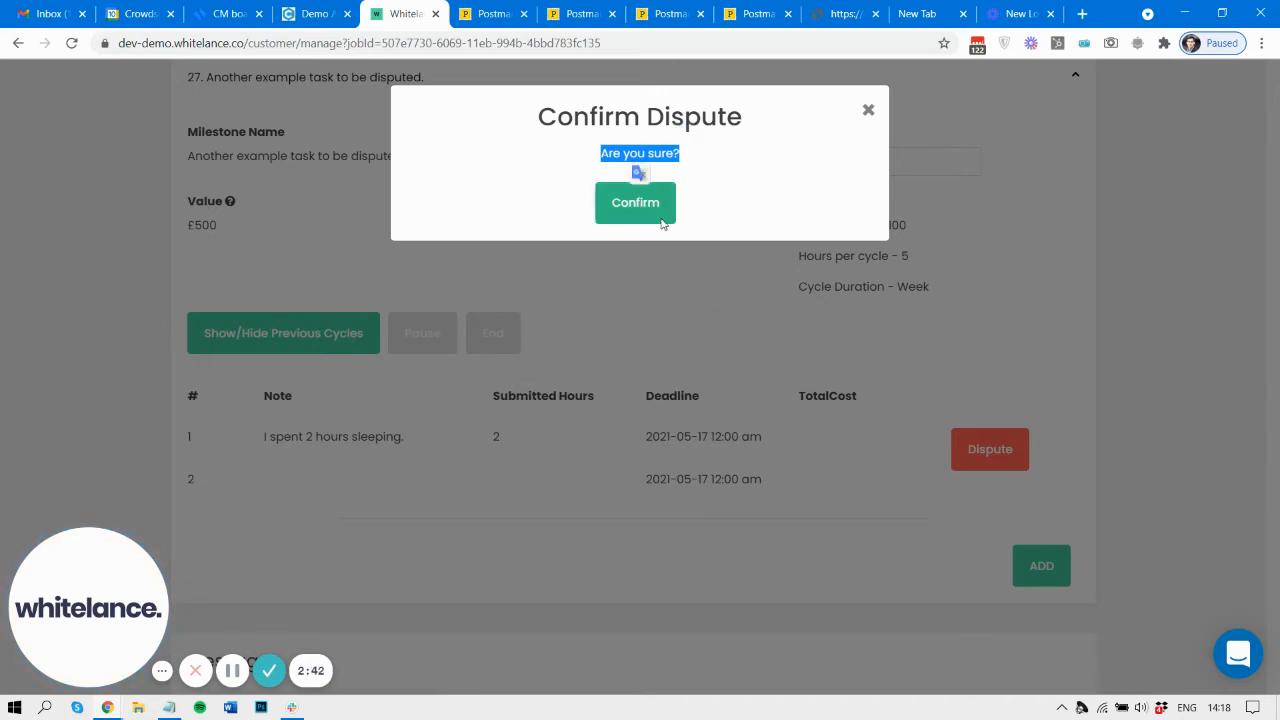
left_click(660, 219)
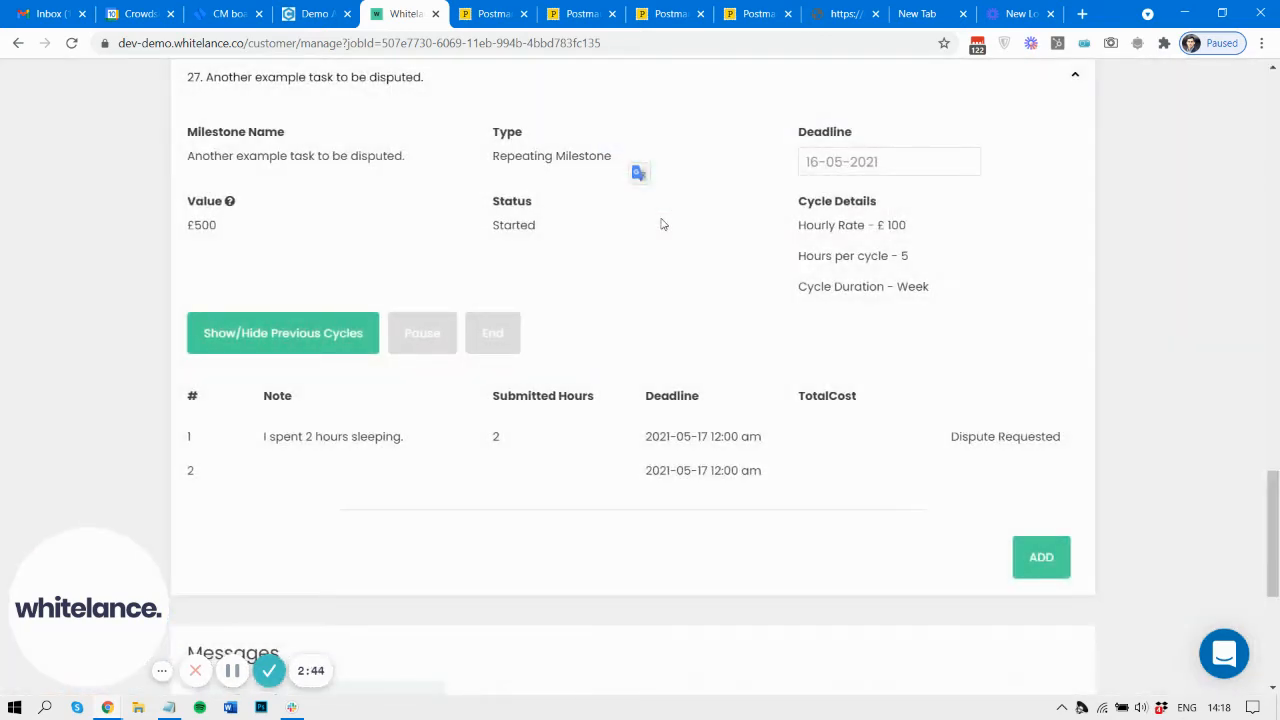
left_click_drag(953, 442, 1073, 440)
left_click(950, 442)
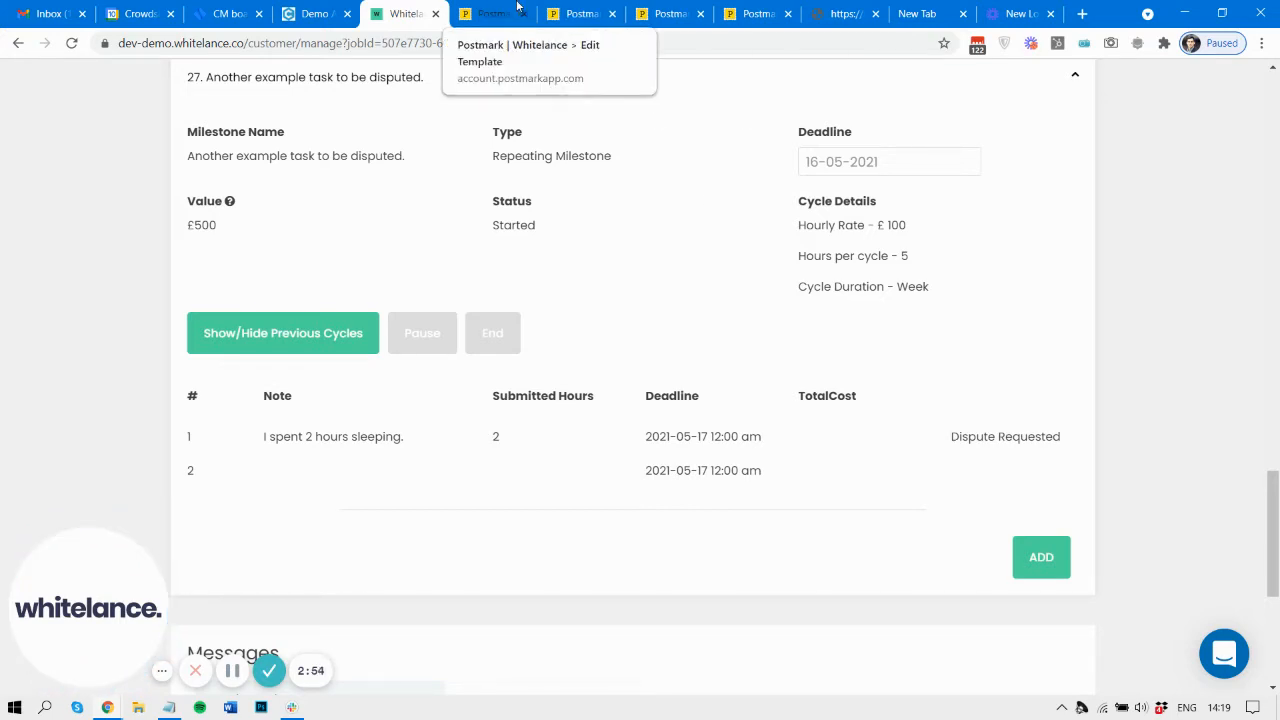
Step: Switch to Postmark and preview the Freelancer and Customer Recurring Milestone Dispute Updated email templates
left_click(496, 12)
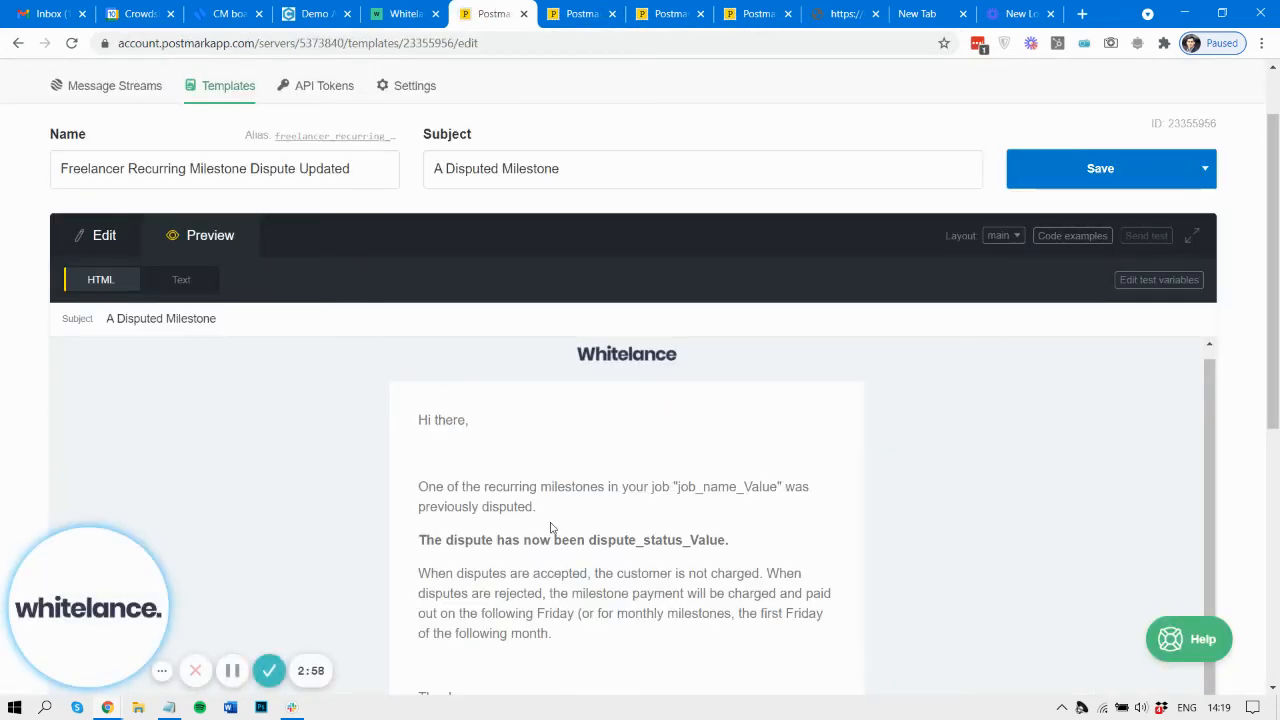
left_click(553, 12)
left_click(224, 212)
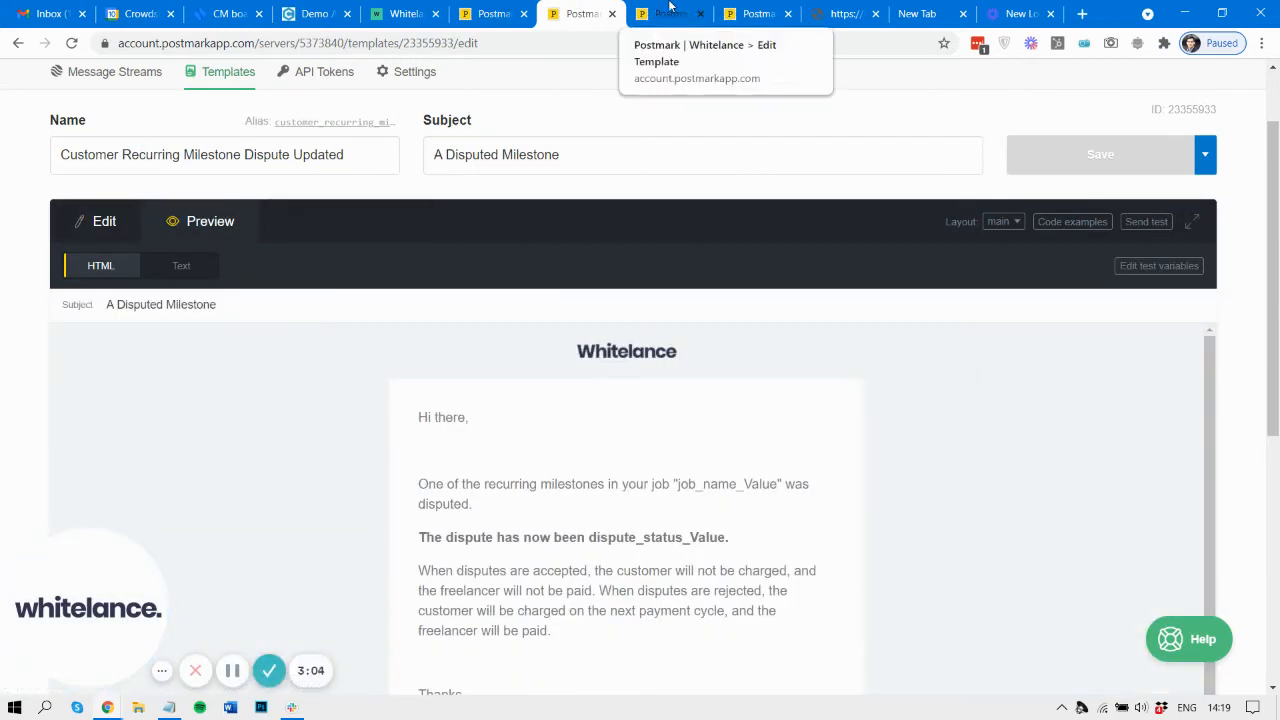
Step: Preview the Admin Recurring Milestone Dispute Requested template and read through its email body
left_click(670, 12)
left_click(197, 318)
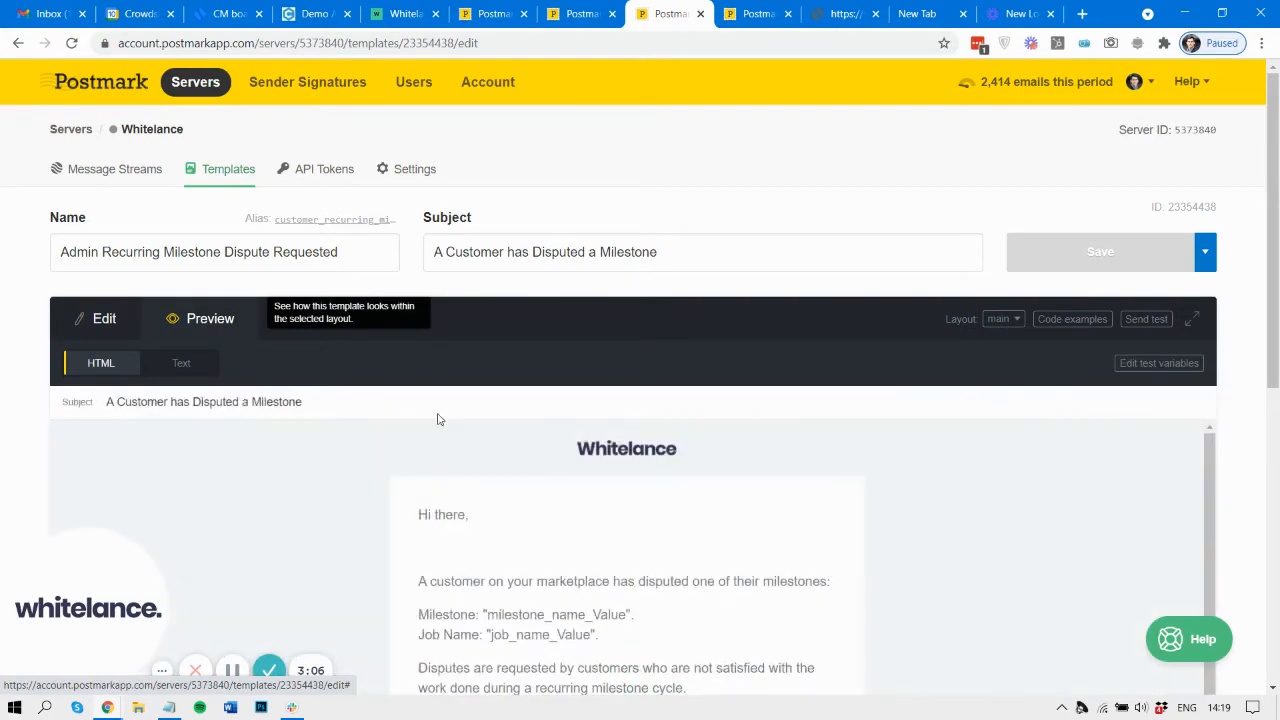
scroll(1060, 420, "down", 2)
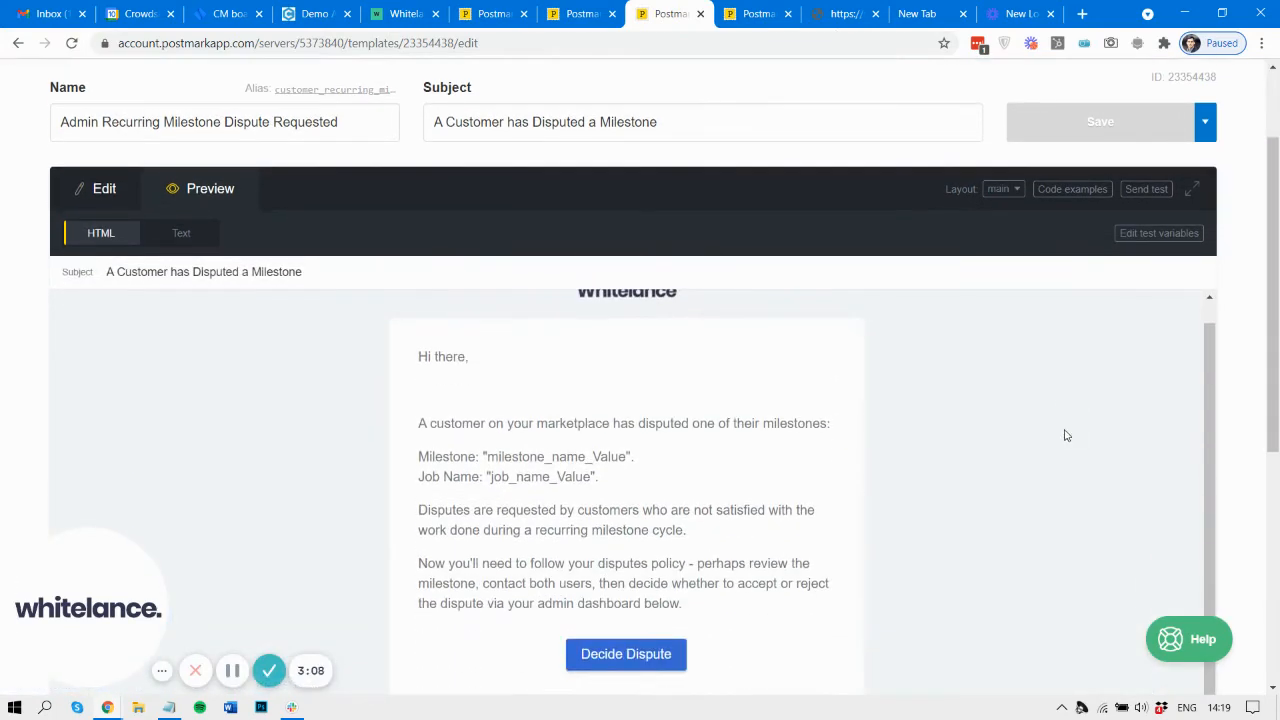
scroll(1066, 435, "down", 3)
scroll(1230, 436, "down", 2)
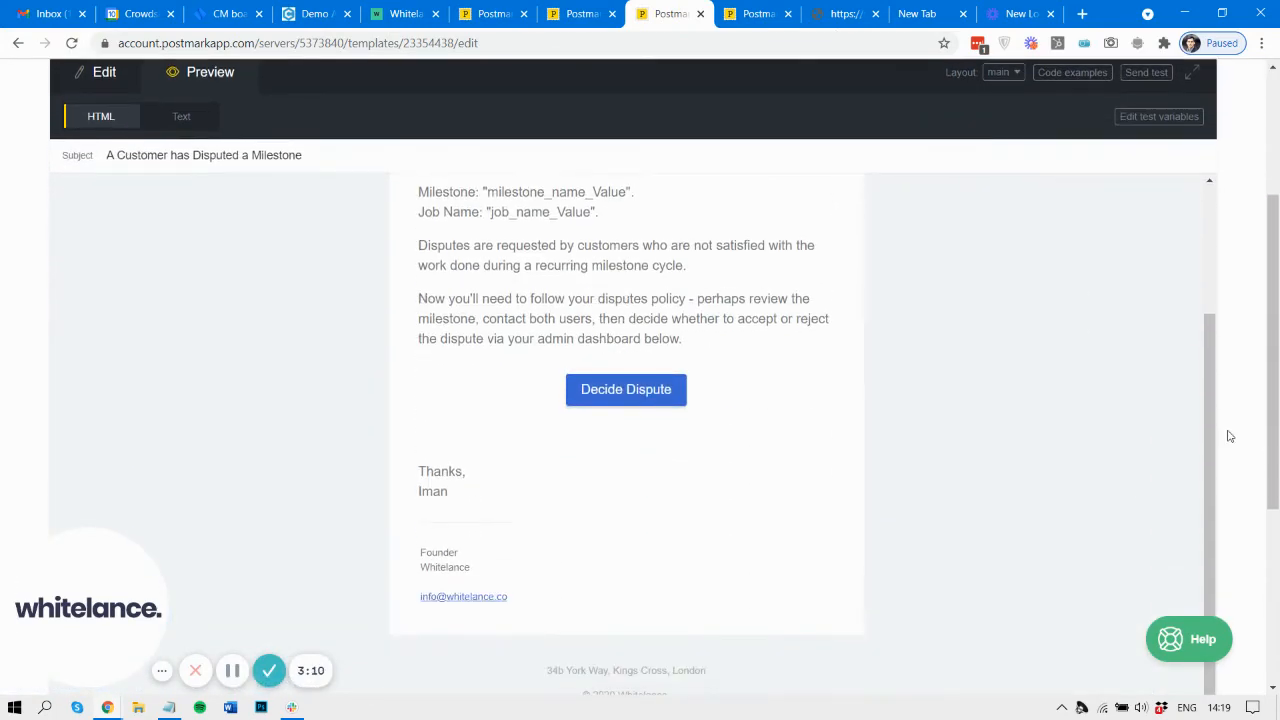
scroll(1010, 395, "up", 3)
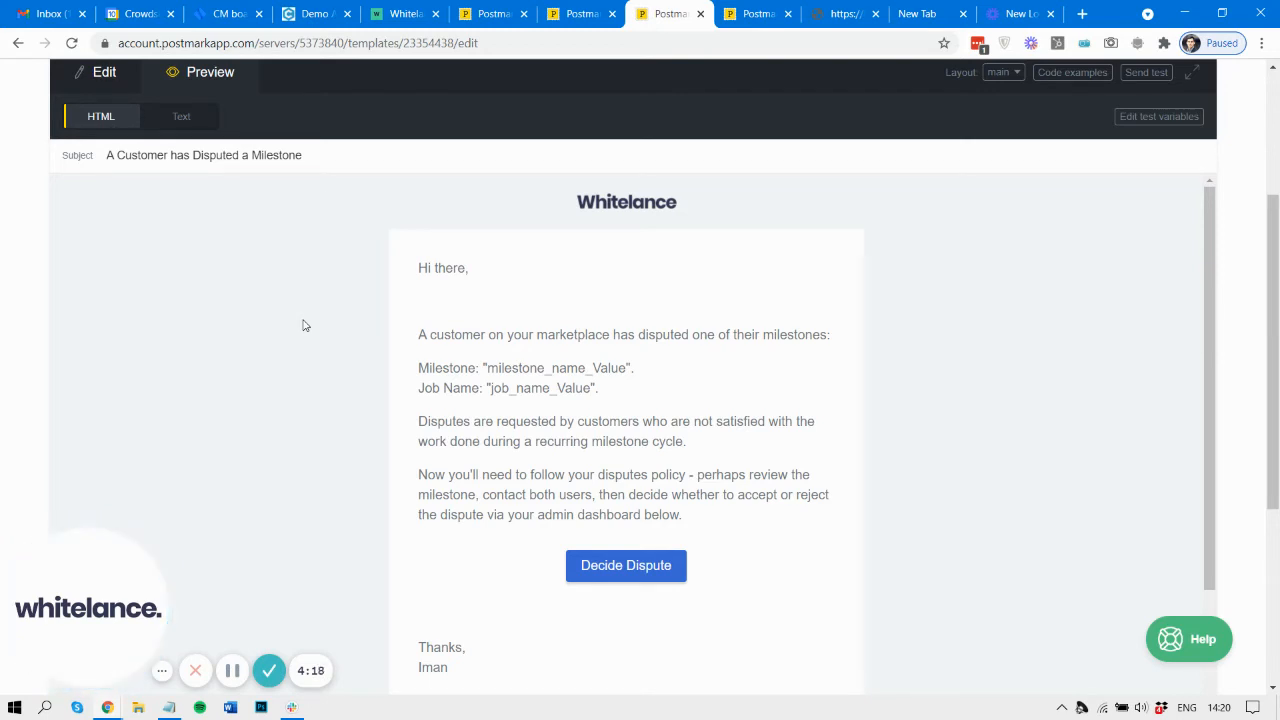
left_click(234, 667)
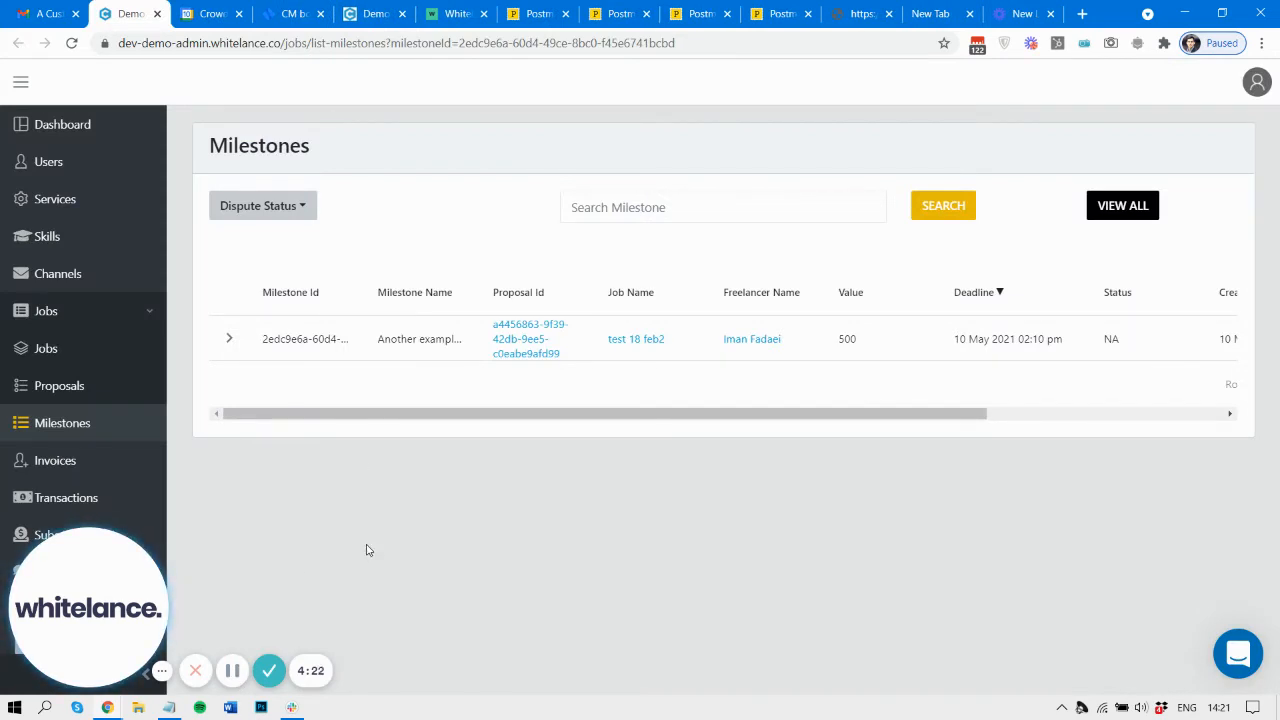
Step: Expand the disputed milestone's details in the admin Milestones list and open its recurring items
left_click(229, 339)
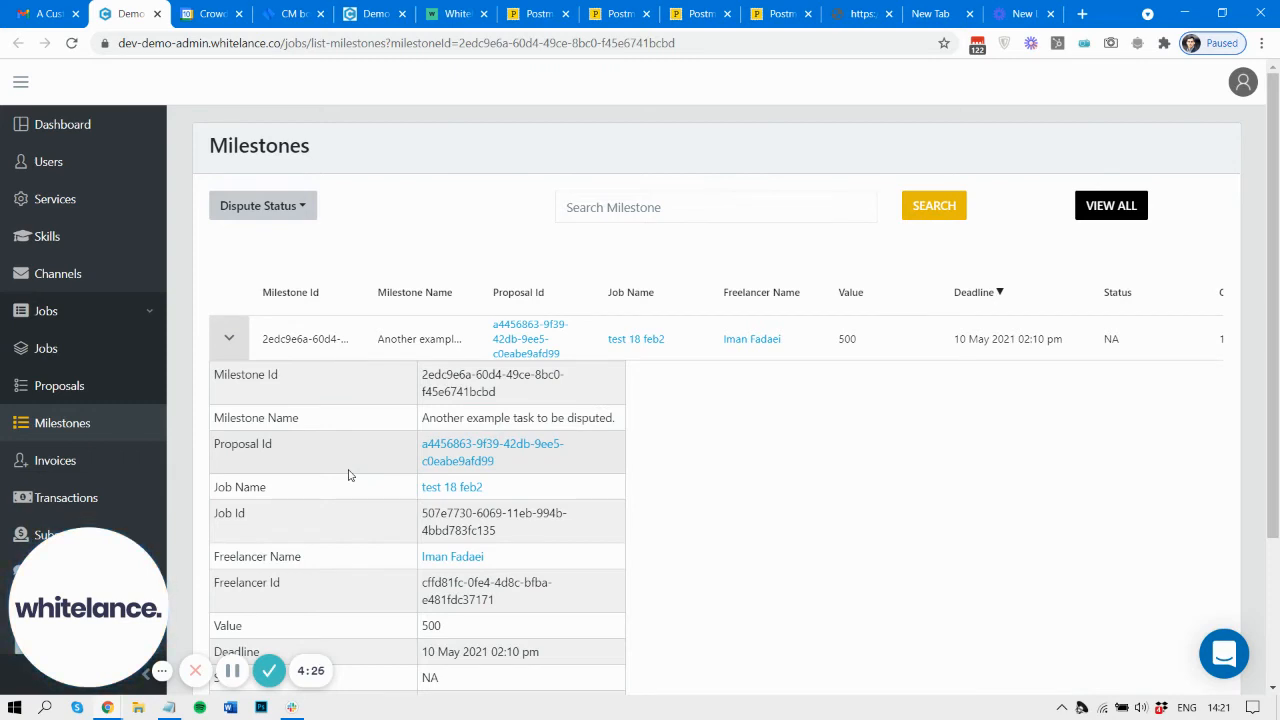
scroll(349, 474, "down", 3)
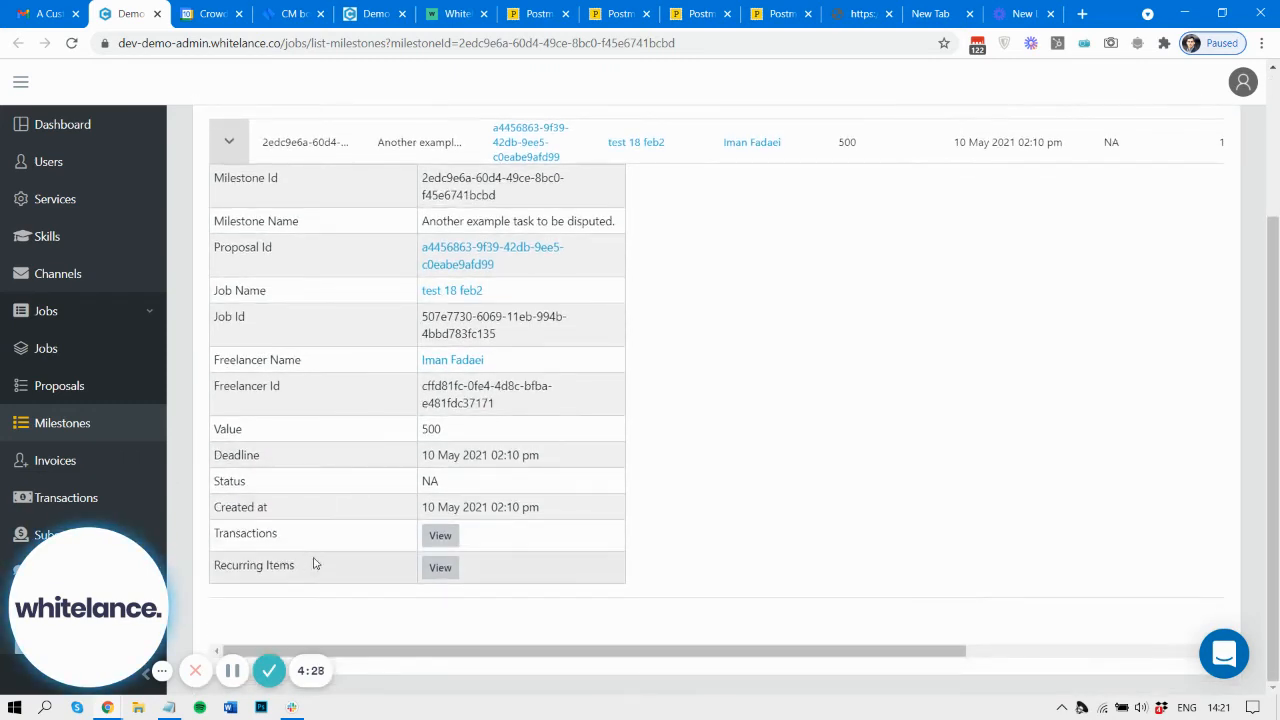
left_click(439, 567)
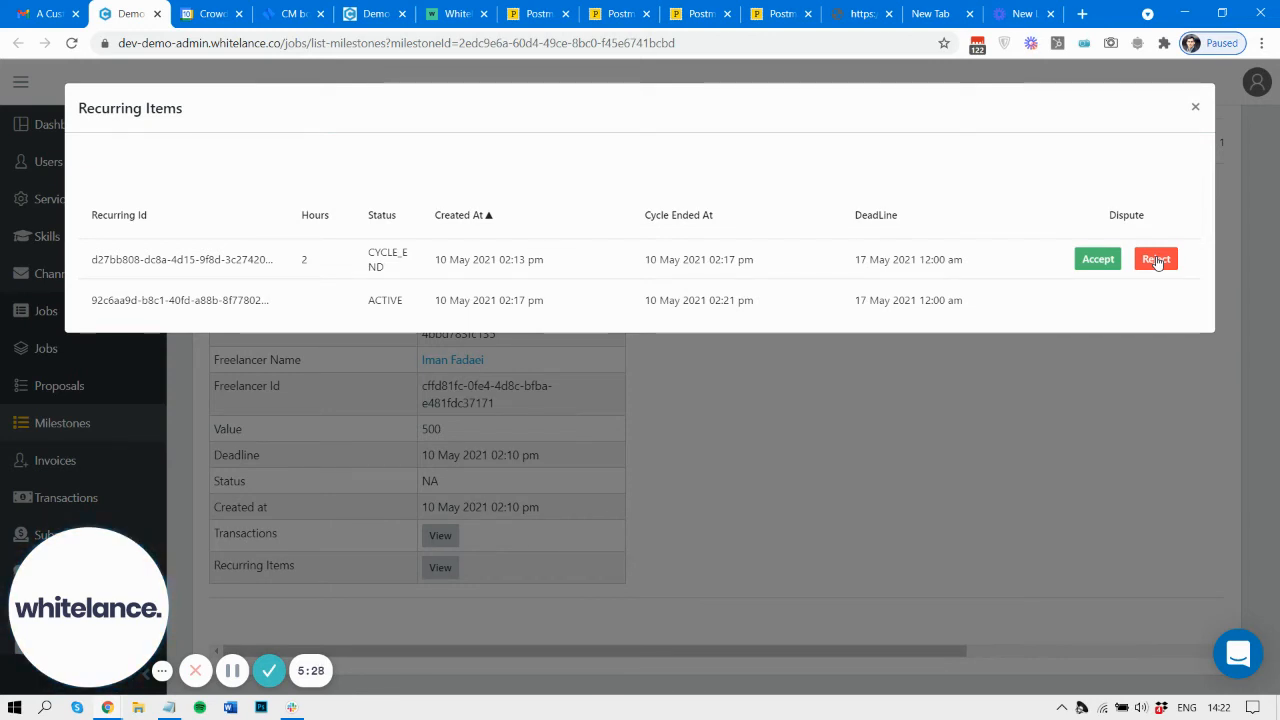
Step: Accept the dispute on the 2-hour recurring item, confirm it and close the recurring items
left_click(1098, 259)
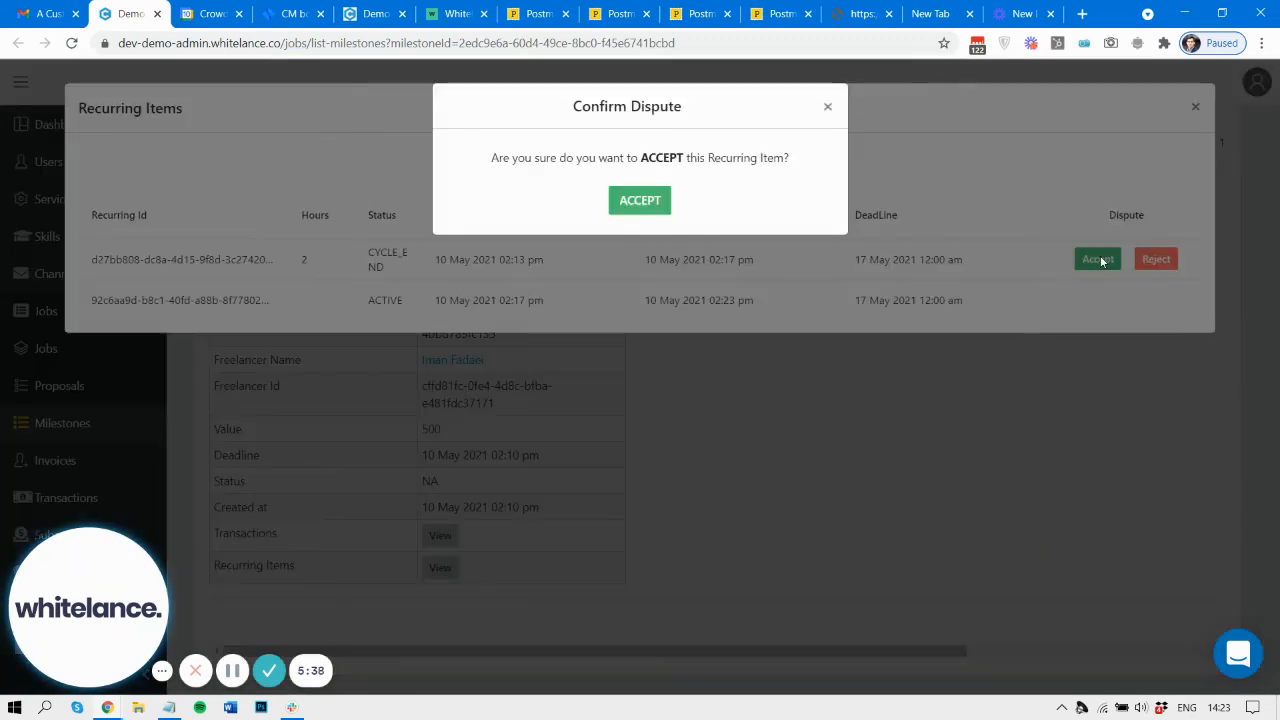
left_click(648, 203)
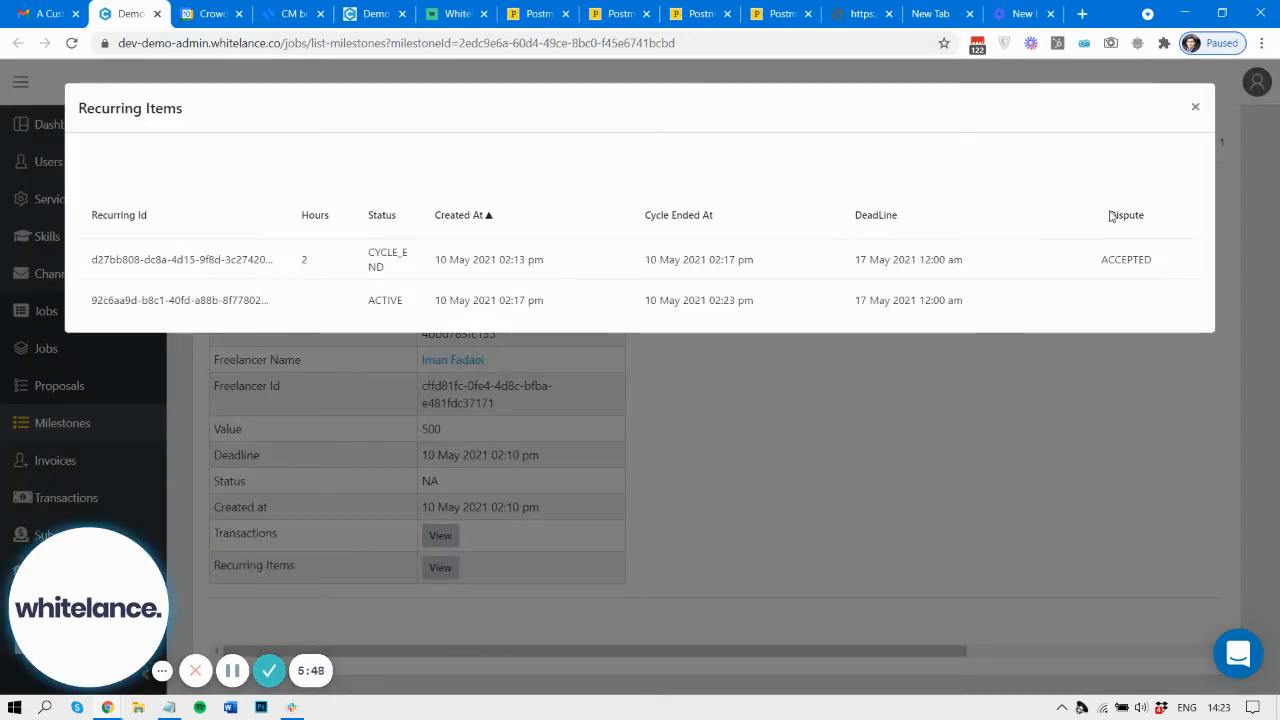
left_click(1197, 110)
Step: Reload the customer's job page and check the dispute status of cycle 1 in task 27's previous cycles
left_click(452, 10)
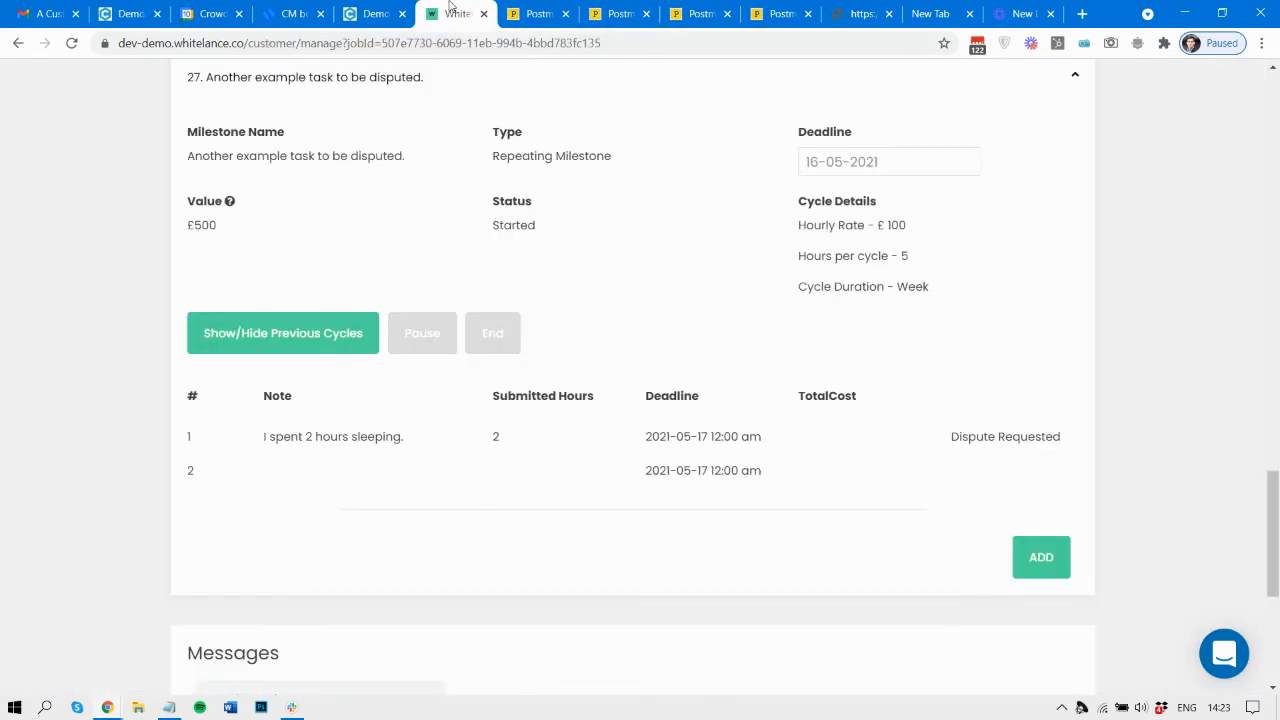
left_click(74, 46)
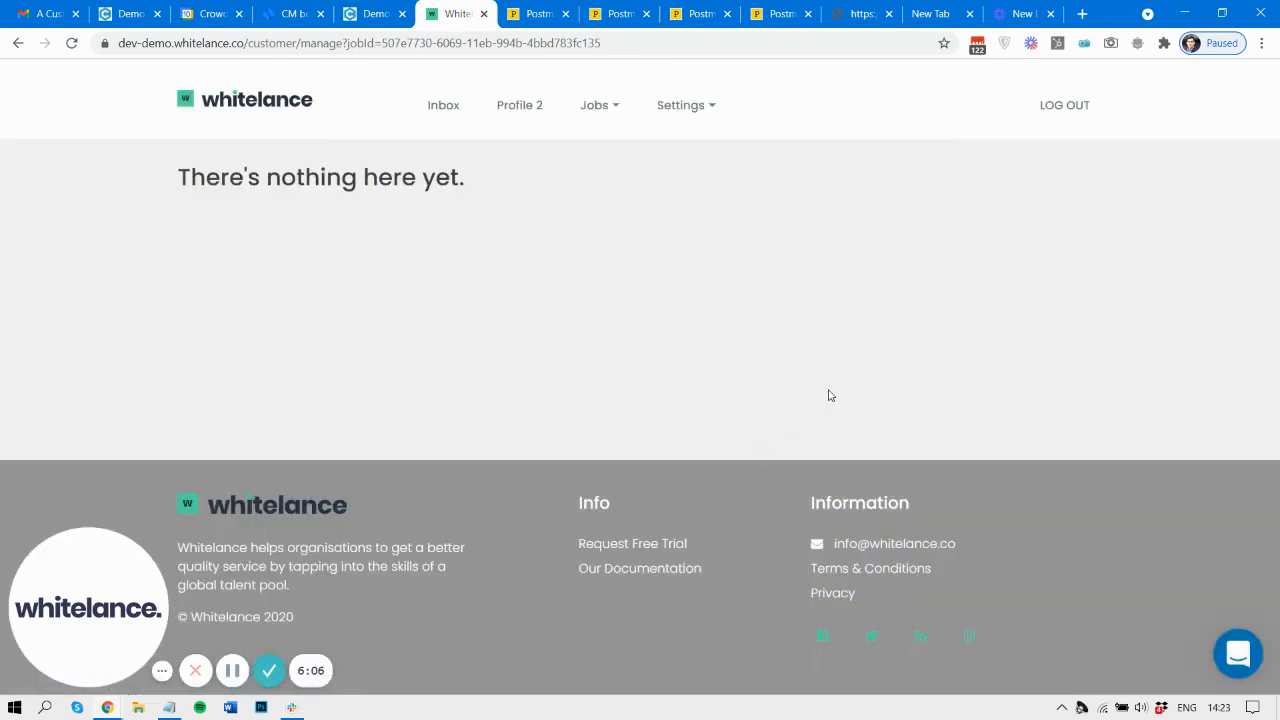
scroll(694, 506, "down", 17)
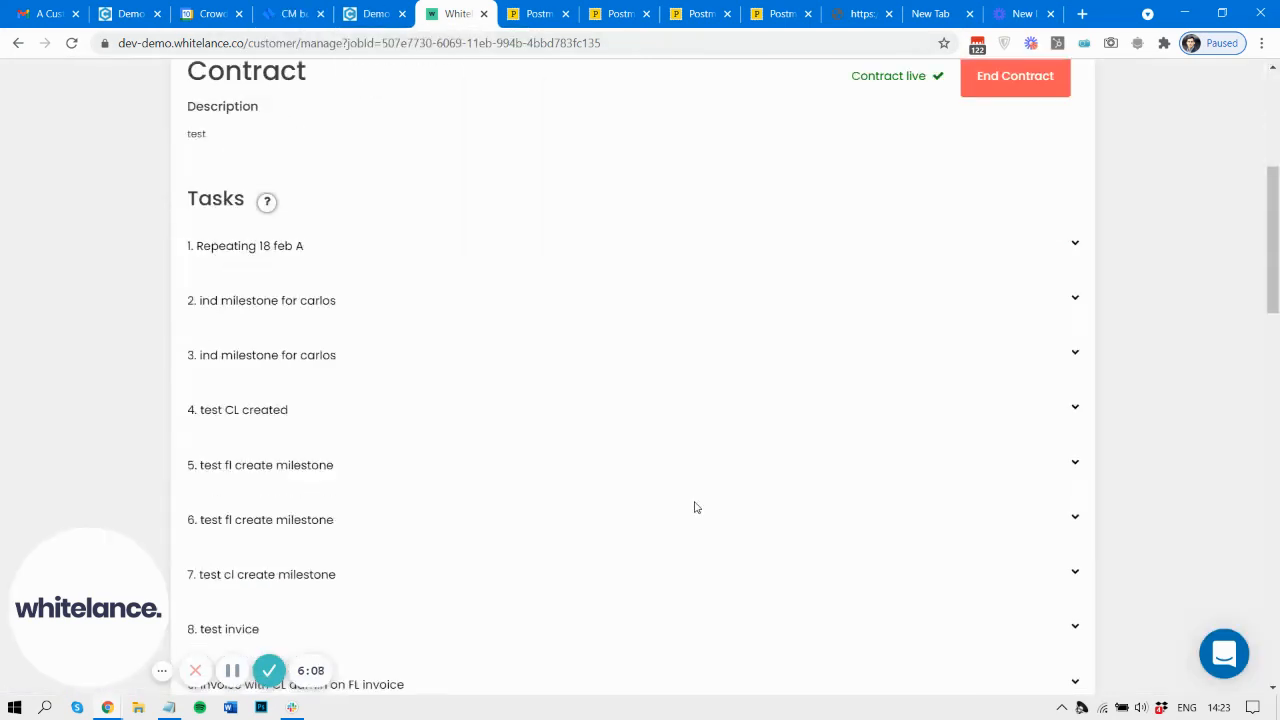
scroll(405, 506, "down", 3)
left_click(330, 80)
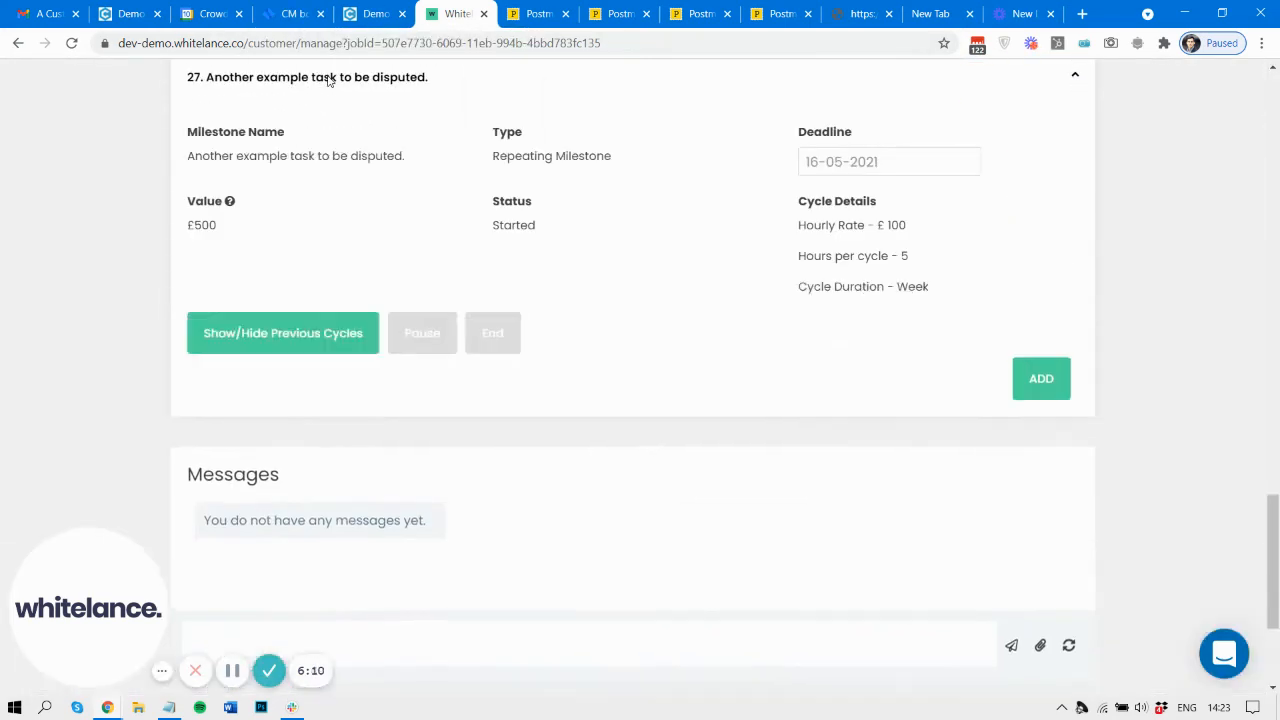
left_click(355, 336)
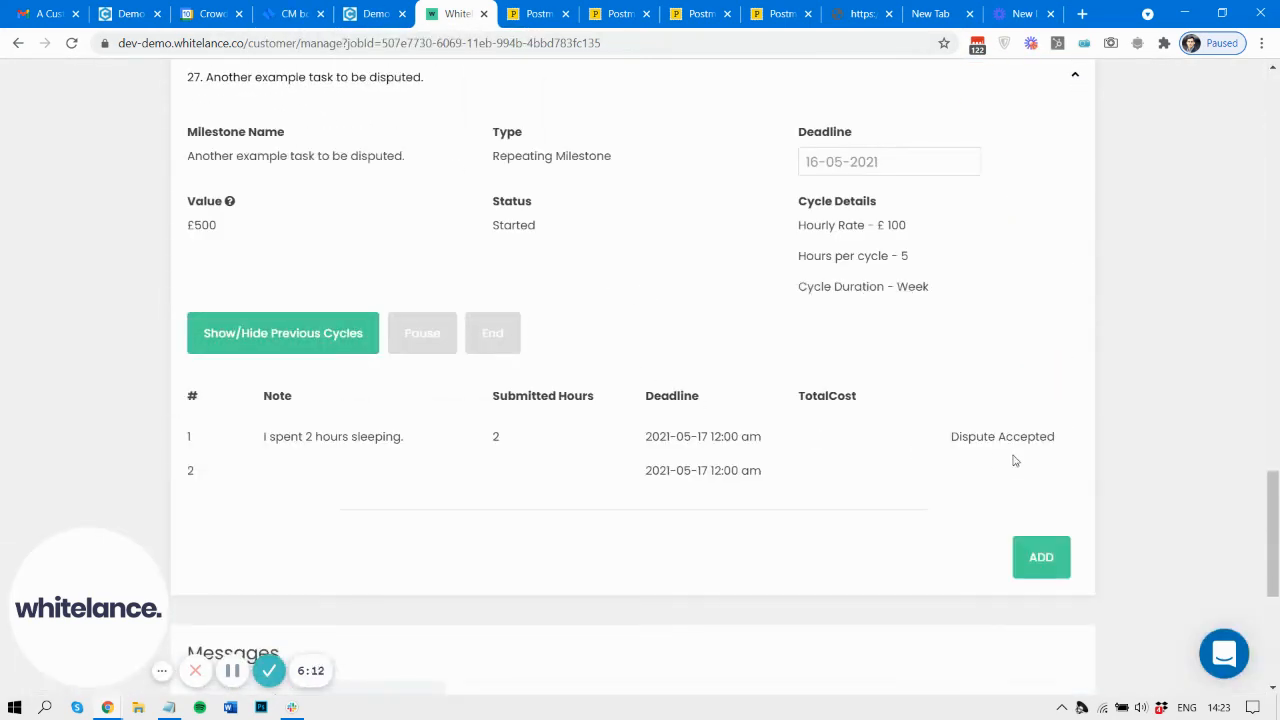
left_click_drag(949, 443, 1063, 443)
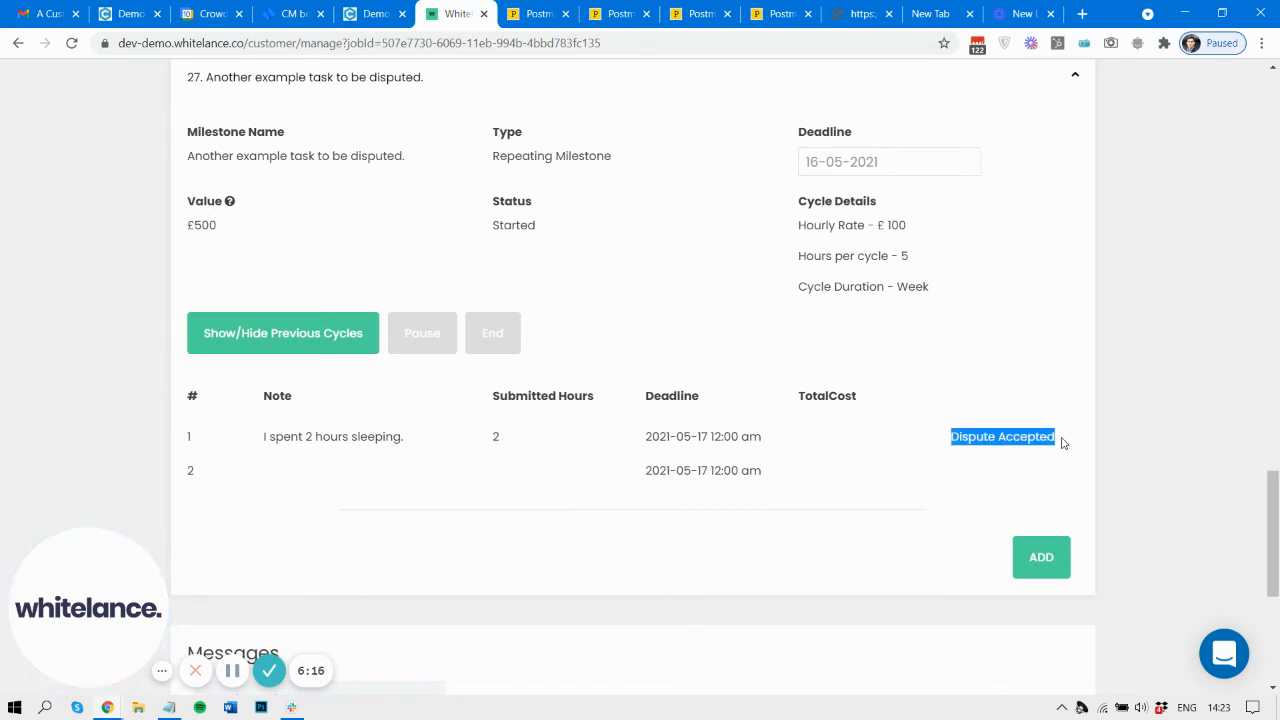
Step: Reload the freelancer's job page in the incognito window and check cycle 1's dispute status under task 27
mouse_move(116, 708)
left_click(272, 640)
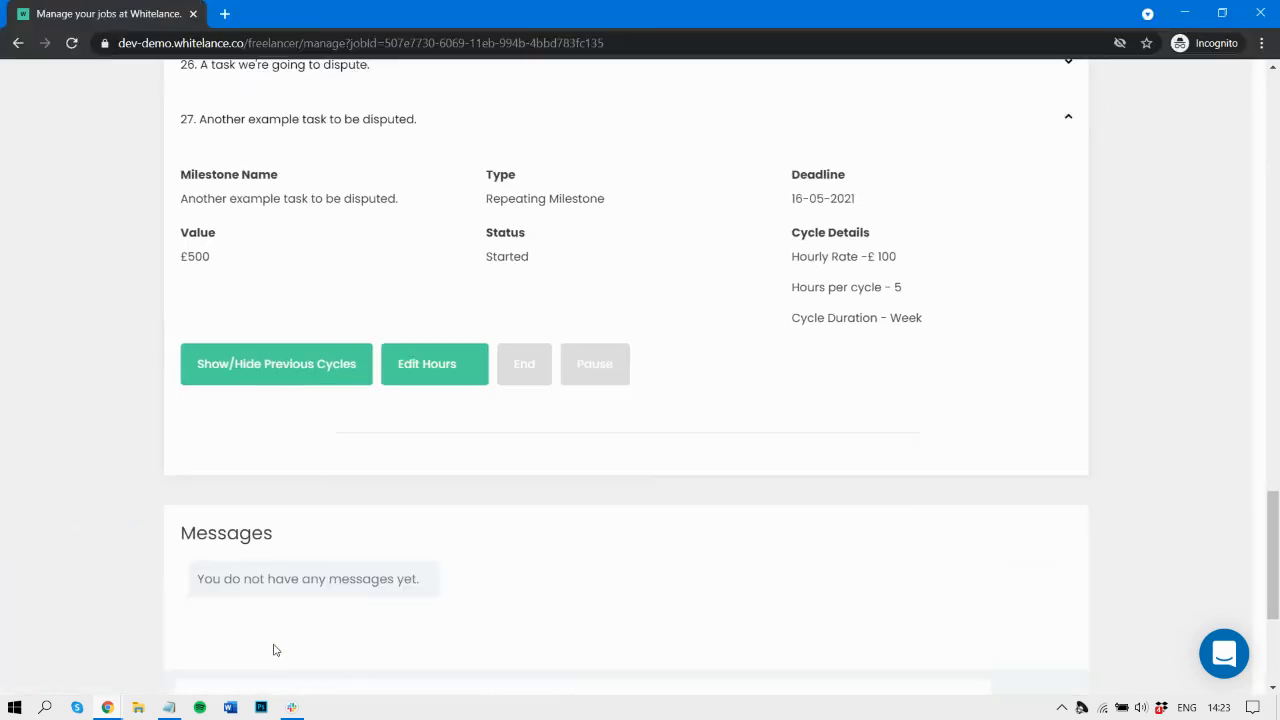
left_click(63, 43)
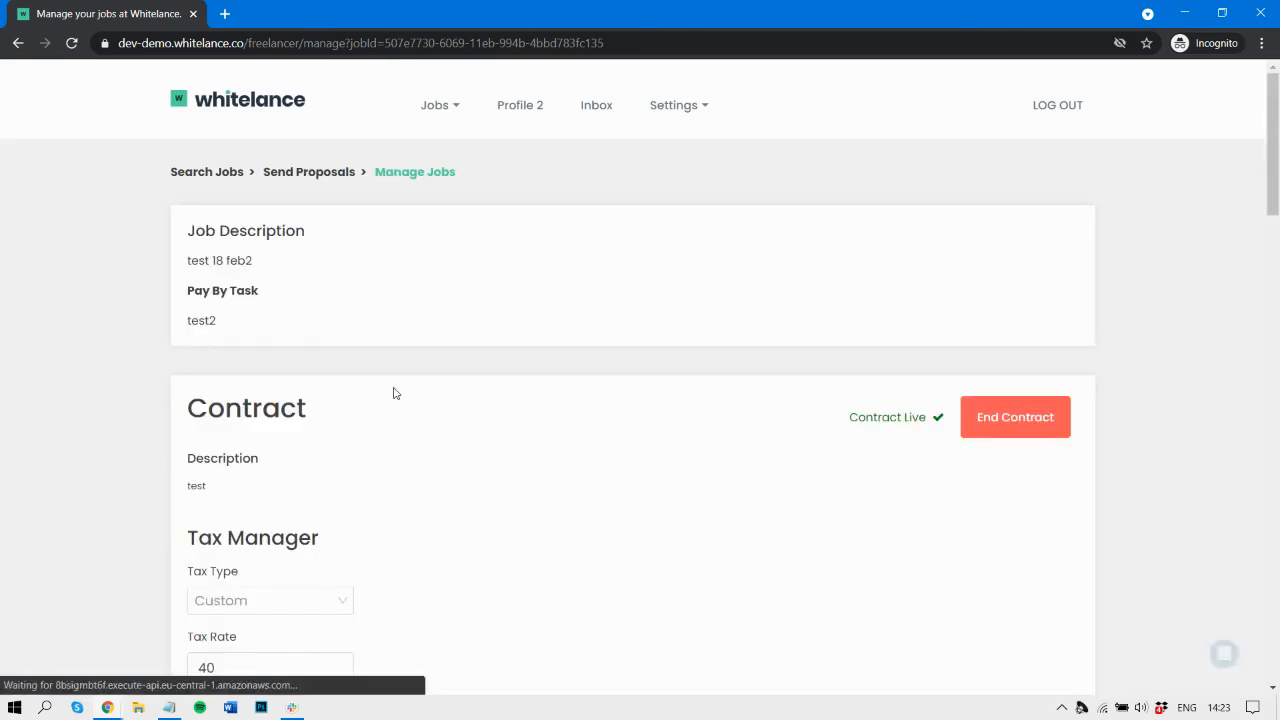
scroll(393, 393, "down", 10)
scroll(393, 393, "down", 15)
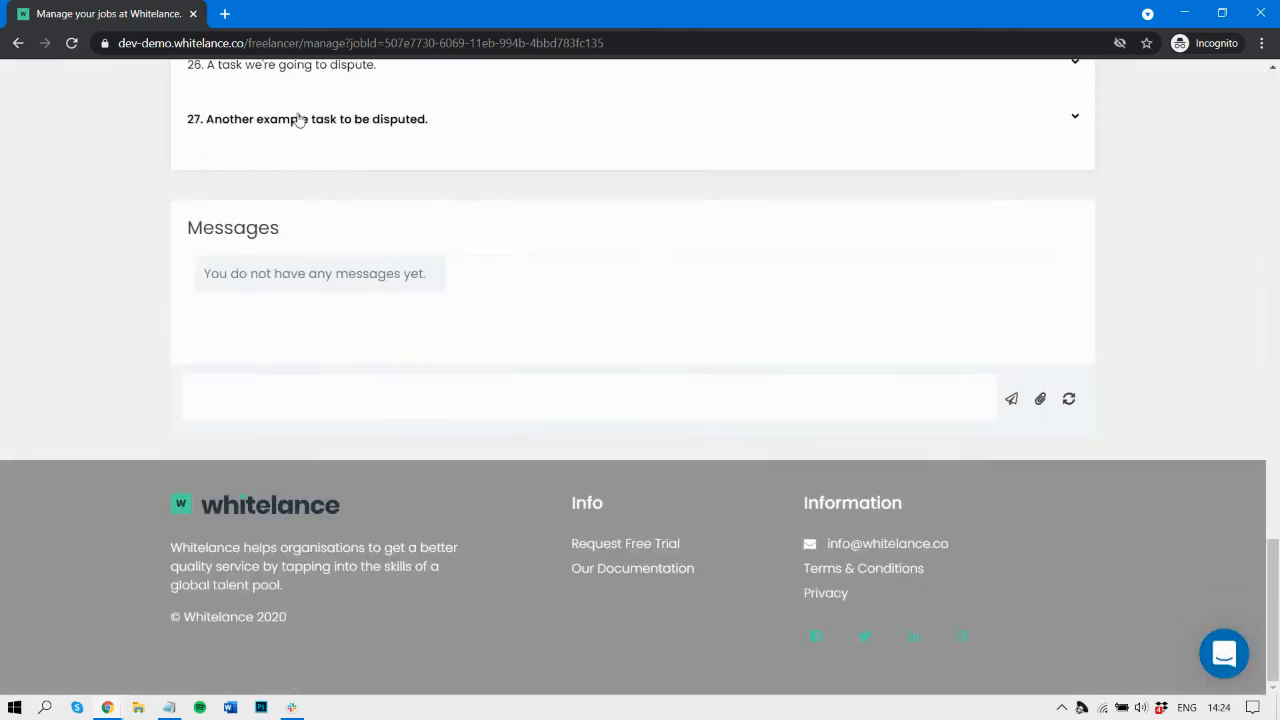
left_click(297, 200)
left_click(340, 372)
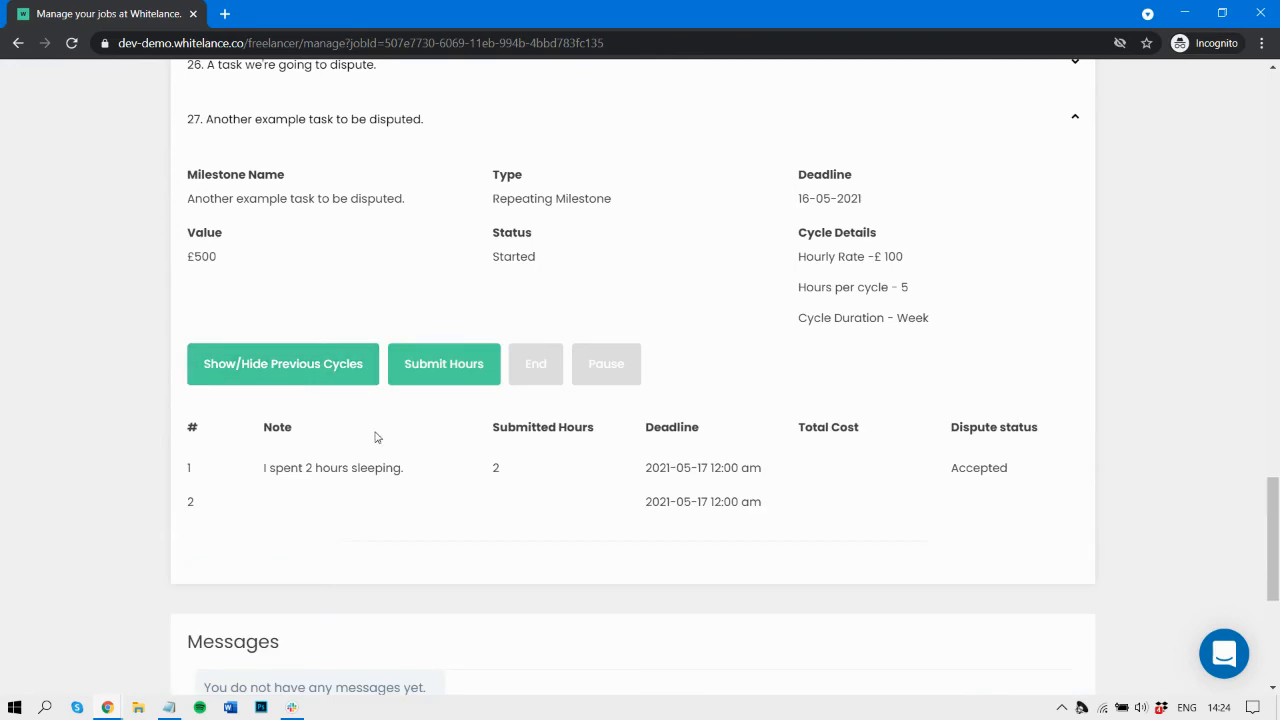
left_click_drag(951, 474, 1054, 474)
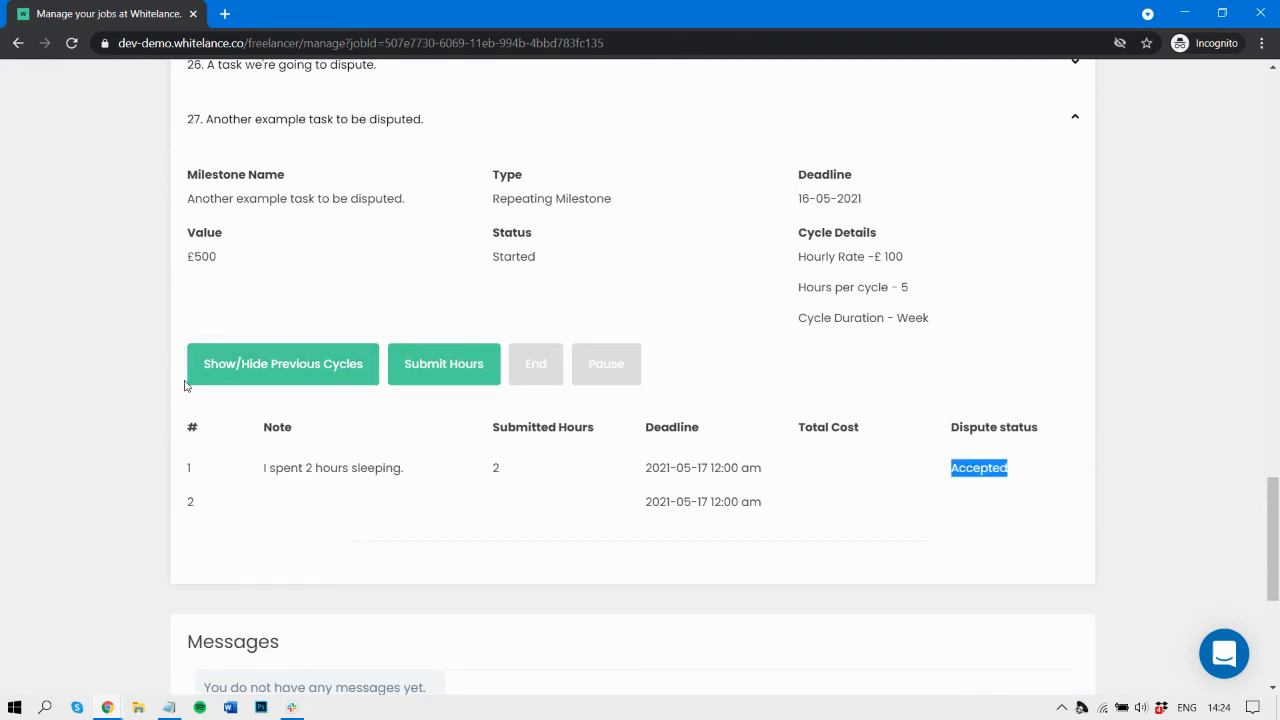
Step: Return from the incognito window to the customer's view of task 27's cycles
mouse_move(107, 707)
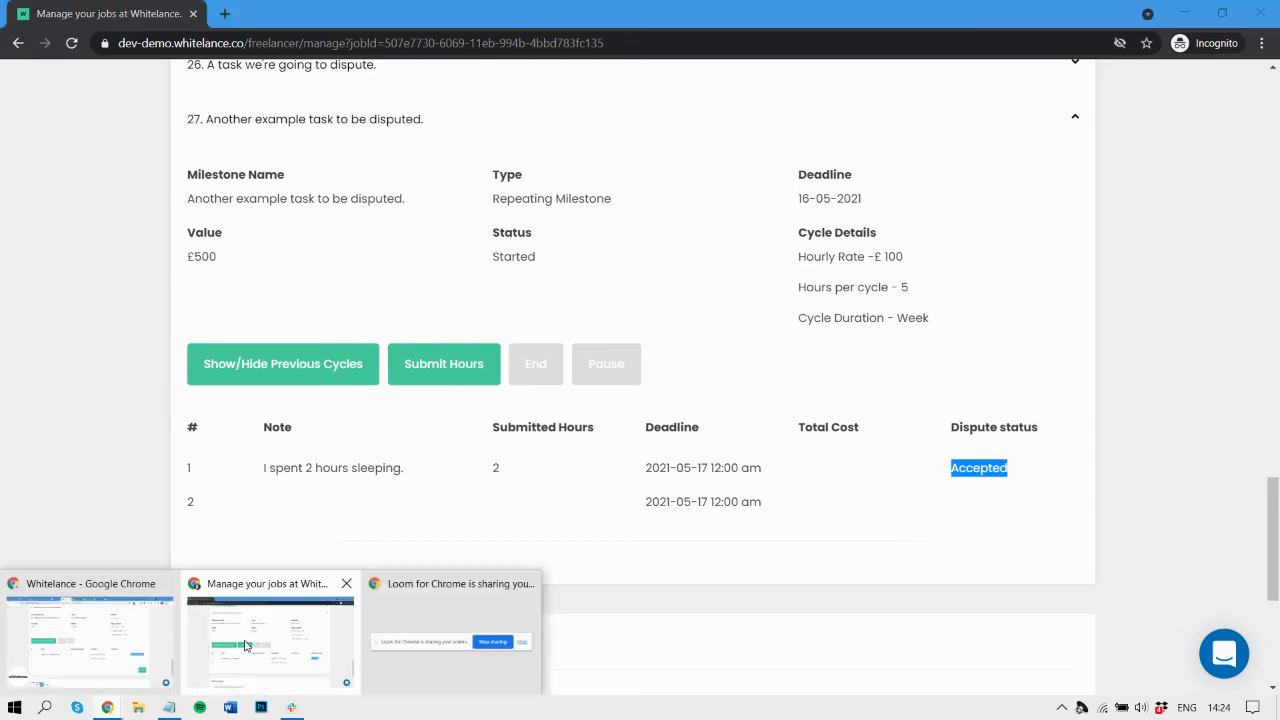
left_click(134, 612)
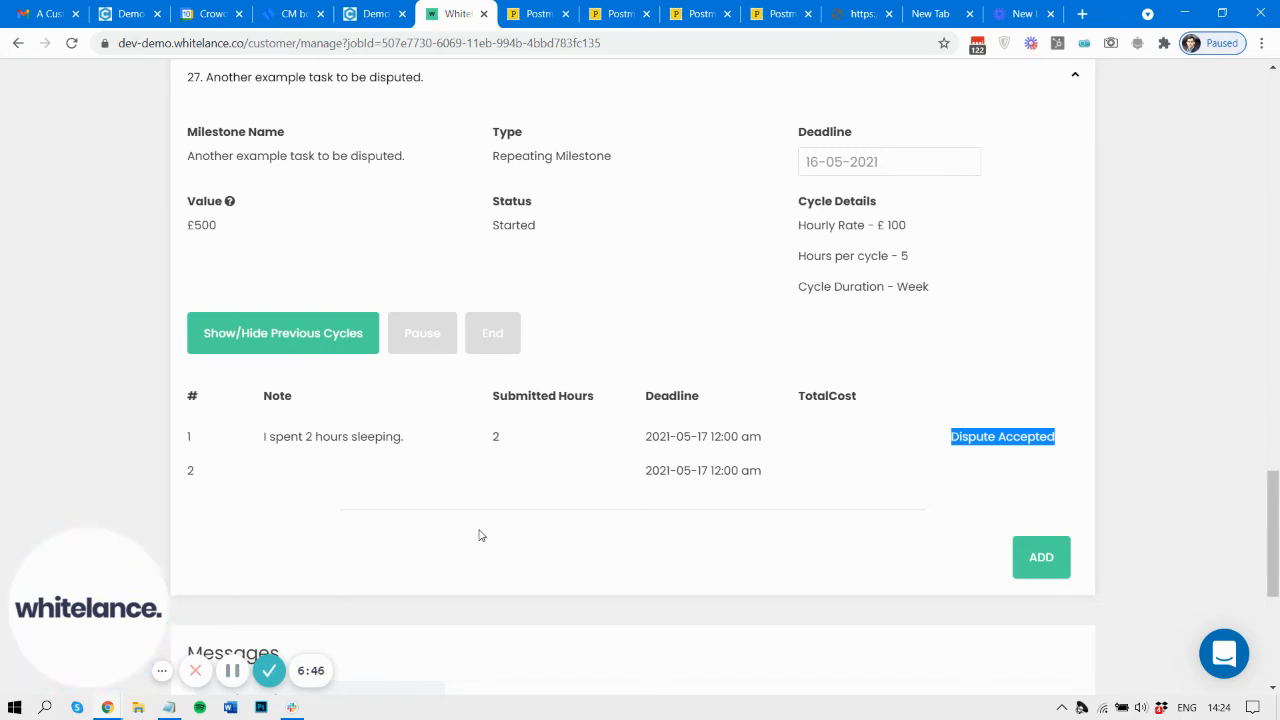
left_click(232, 672)
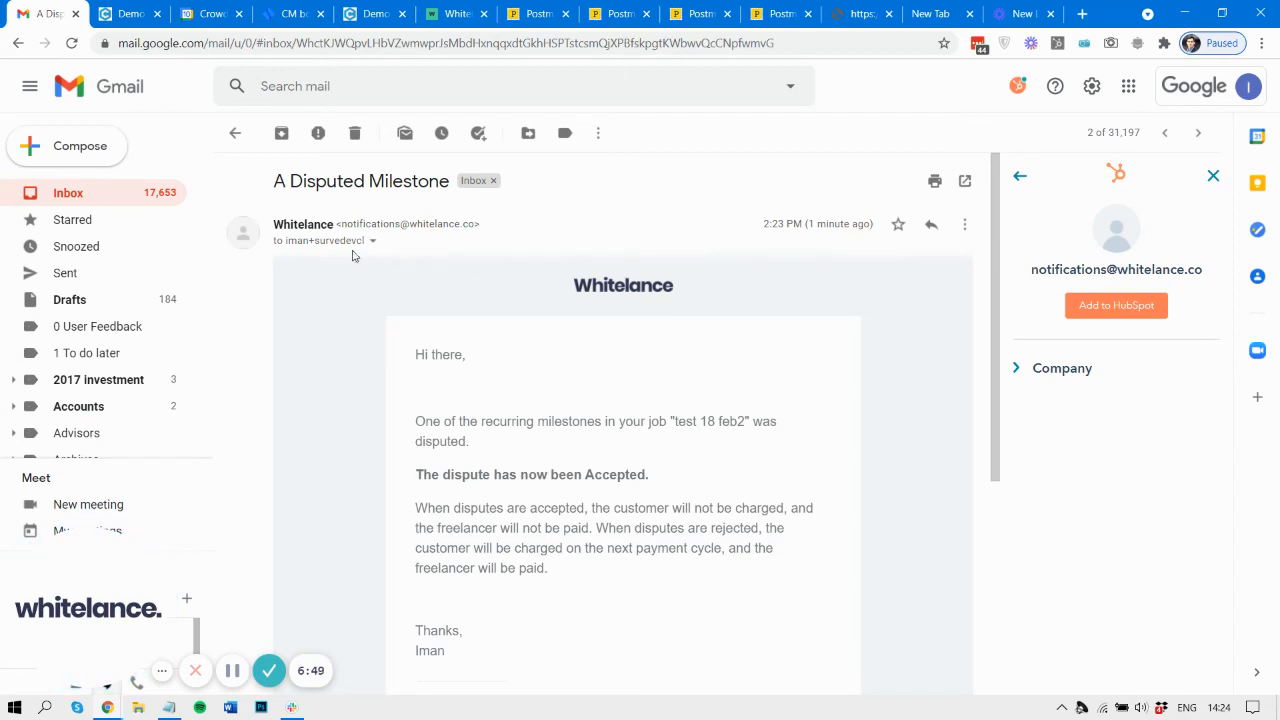
Step: Check the recipient of the "A Disputed Milestone" notification email
left_click(300, 241)
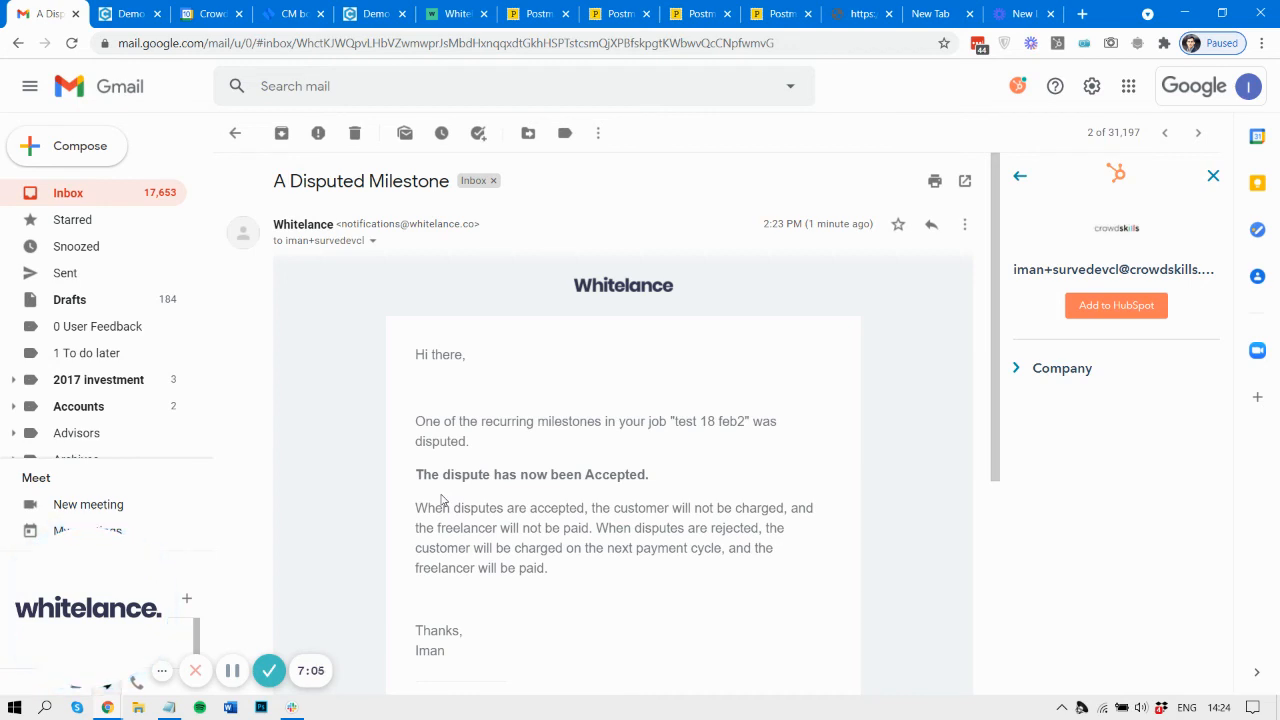
Step: Switch to the admin site and view the recurring items of the milestone "Another example task to be disputed." to check their dispute status
left_click(125, 13)
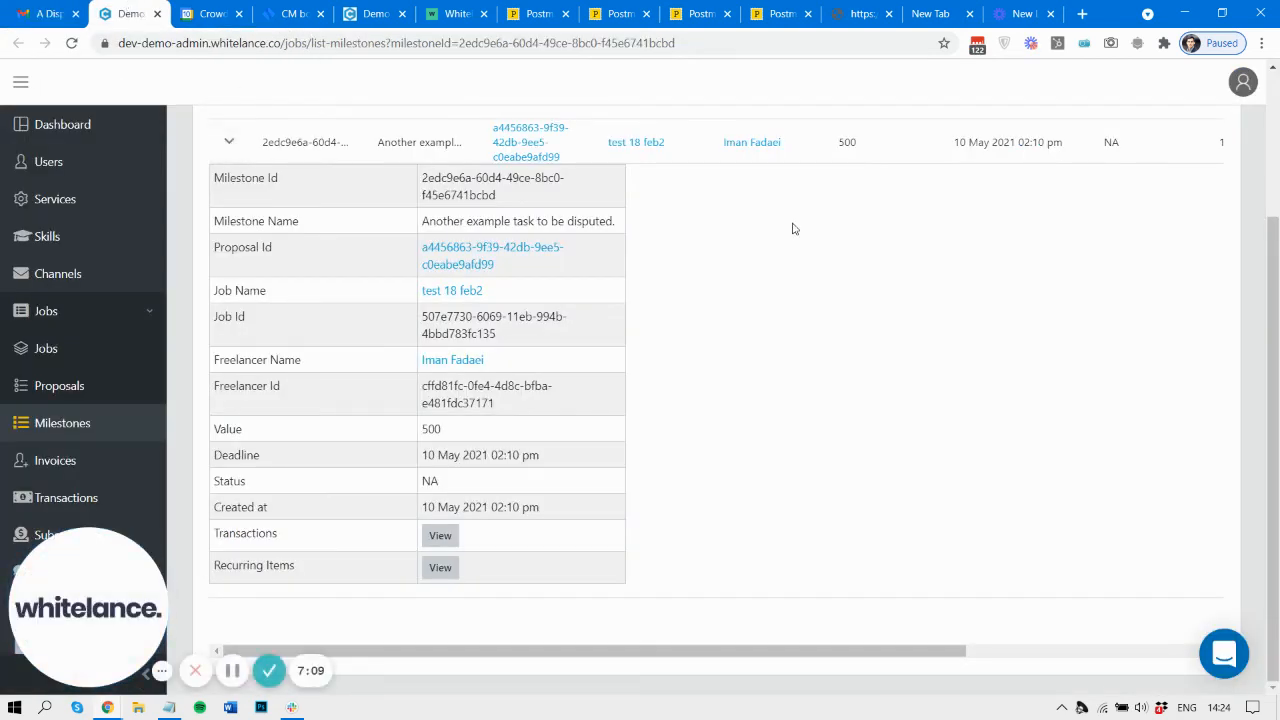
scroll(793, 229, "up", 1)
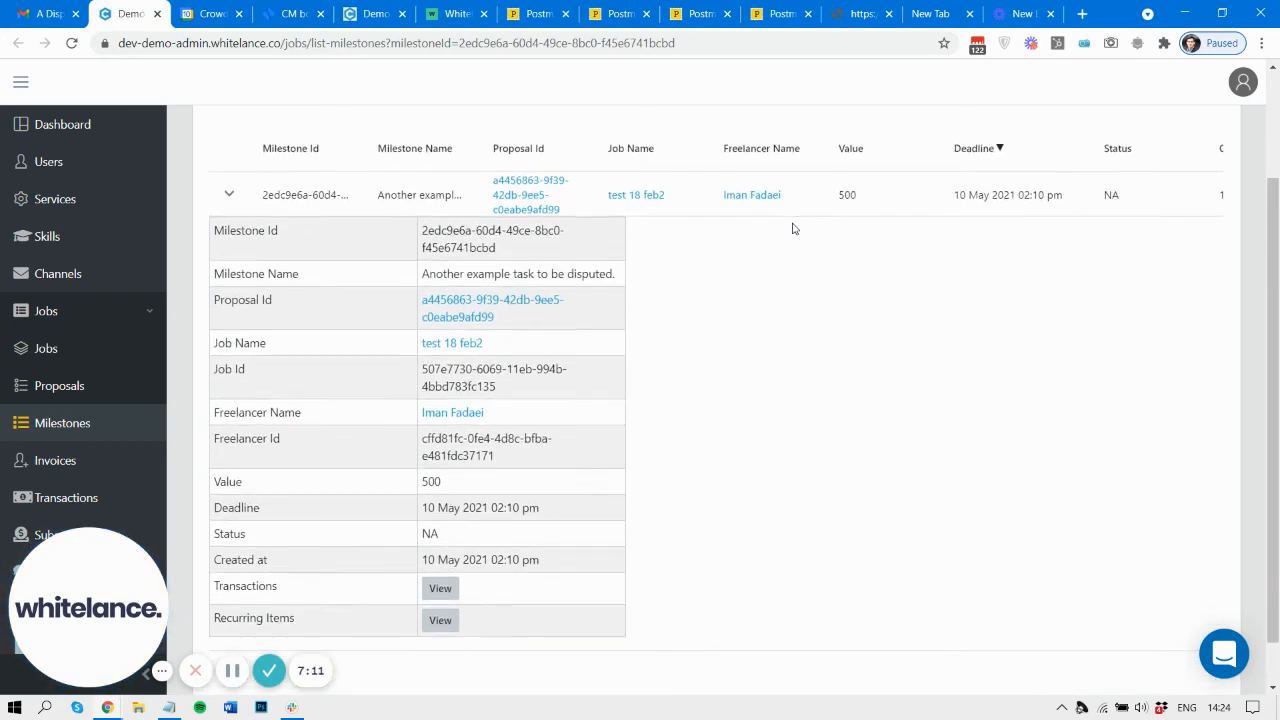
scroll(793, 229, "down", 1)
left_click(434, 604)
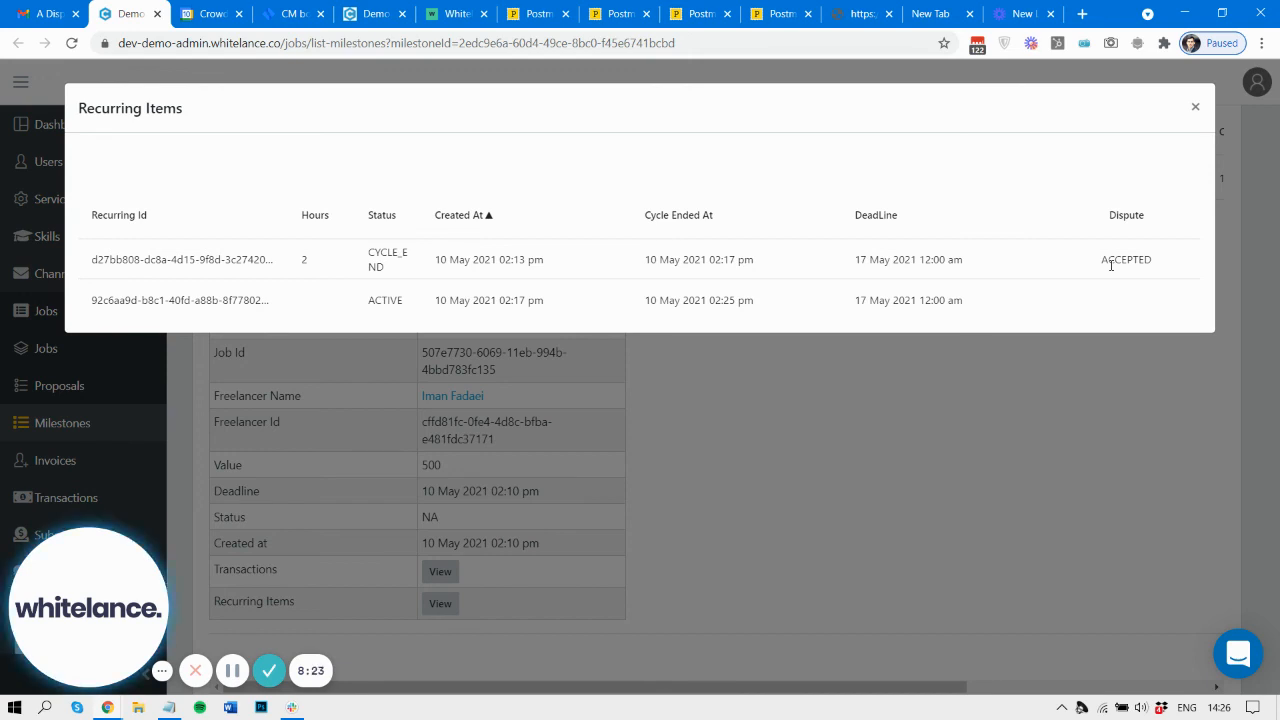
Step: Return to the customer's job page and clear the text highlight on cycle 1's dispute status under task 27
left_click(460, 10)
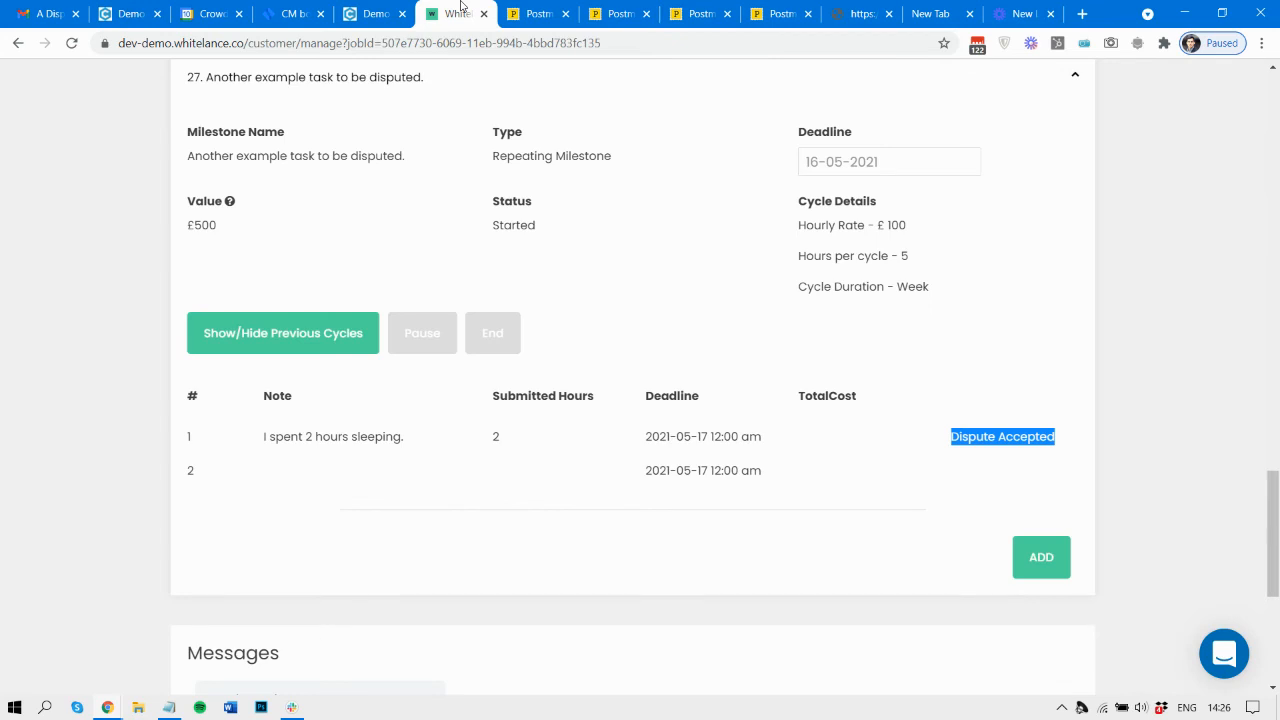
left_click(791, 459)
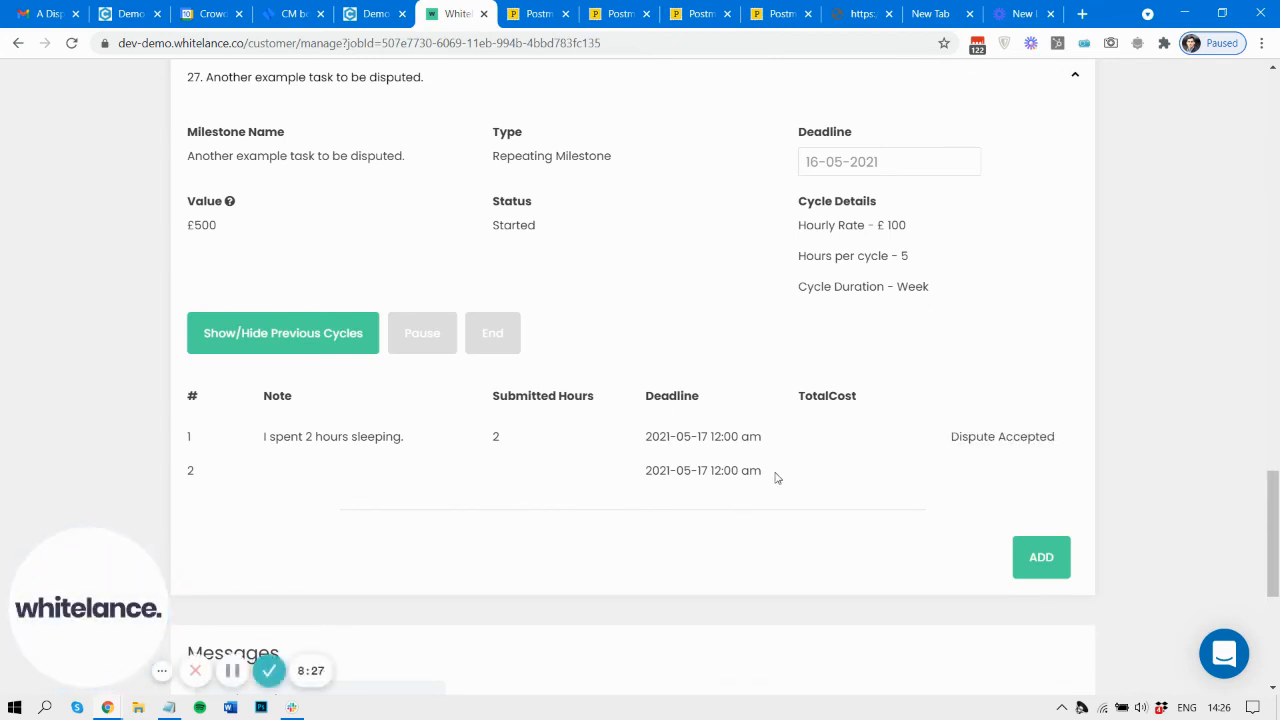